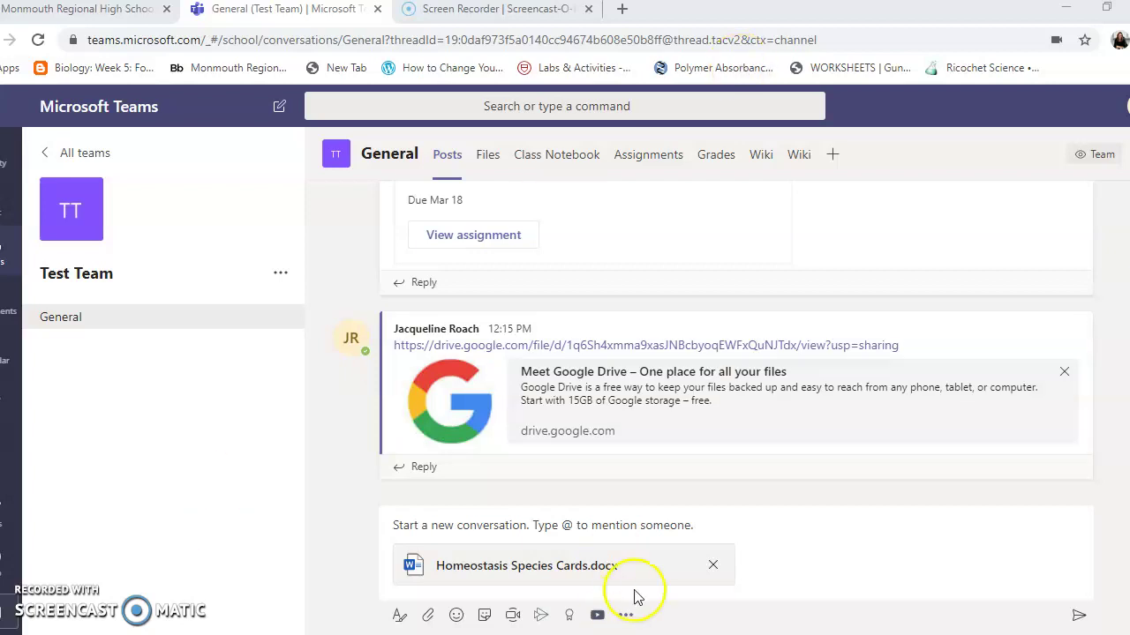
Step: Bring the Homeostasis Energy Flow Revised worksheet forward in Word and scroll back up to its Part 1 food-chain questions
{"action": "mouse_move", "coordinate": [547, 634]}
{"action": "left_click", "coordinate": [588, 606]}
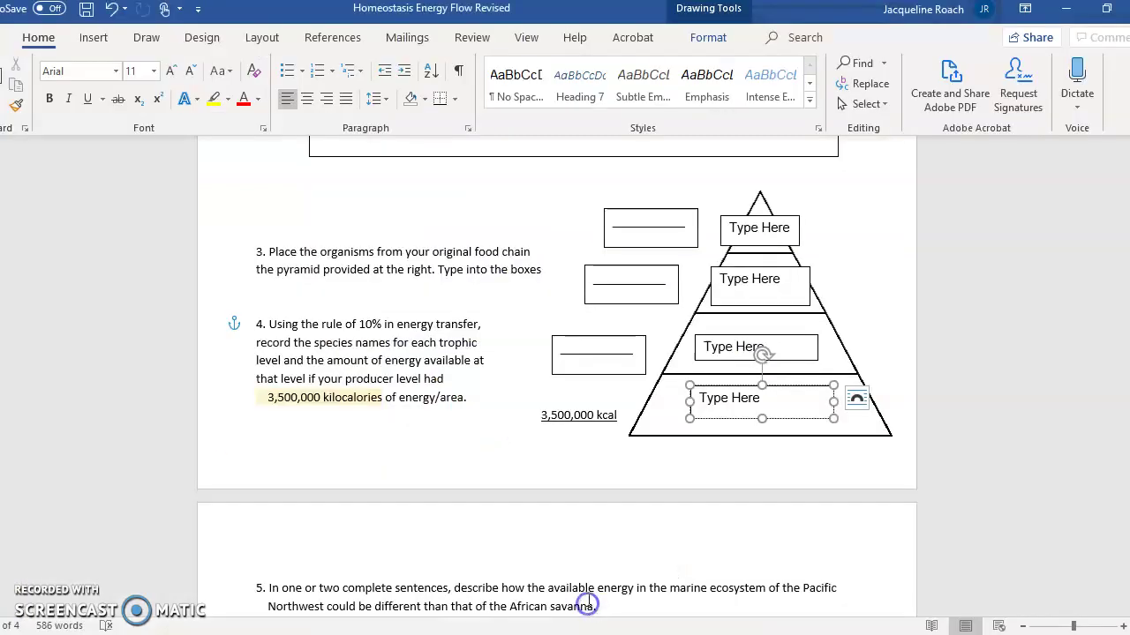
{"action": "scroll", "coordinate": [560, 457], "scroll_direction": "up", "scroll_amount": 3}
{"action": "scroll", "coordinate": [565, 459], "scroll_direction": "up", "scroll_amount": 8}
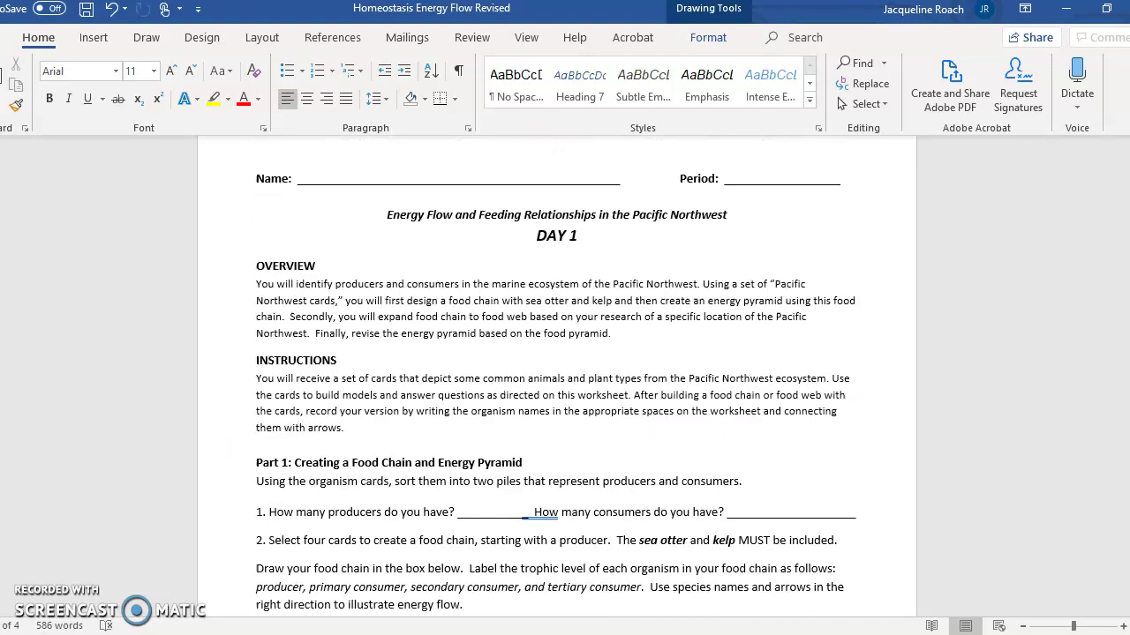
{"action": "scroll", "coordinate": [555, 616], "scroll_direction": "down", "scroll_amount": 3}
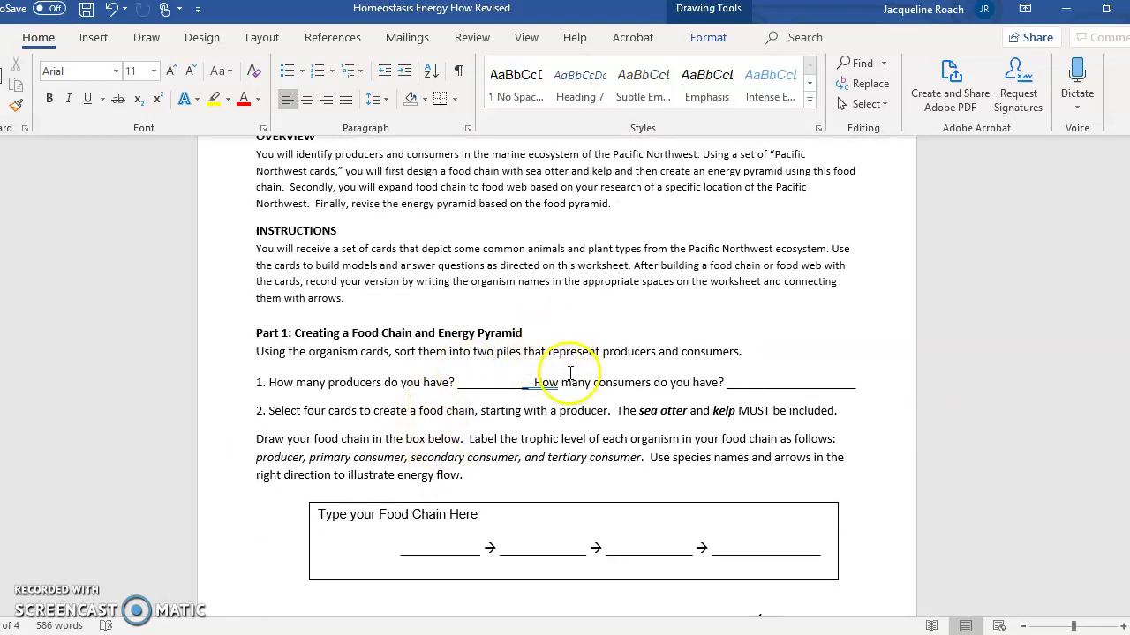
{"action": "scroll", "coordinate": [567, 364], "scroll_direction": "down", "scroll_amount": 6}
{"action": "scroll", "coordinate": [565, 362], "scroll_direction": "up", "scroll_amount": 8}
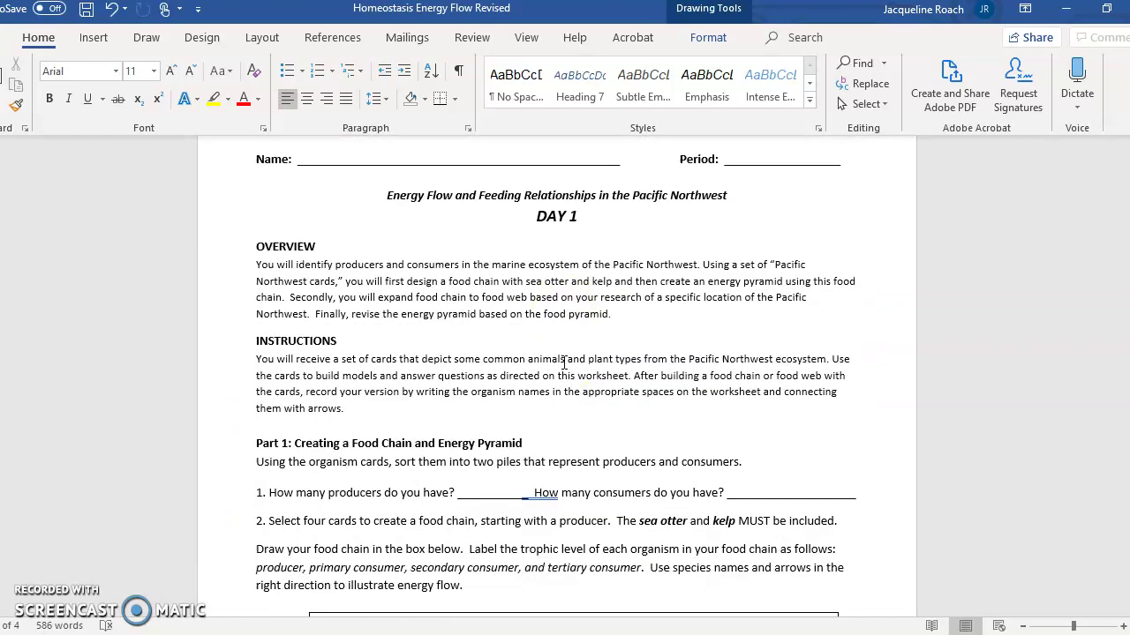
{"action": "scroll", "coordinate": [569, 359], "scroll_direction": "down", "scroll_amount": 7}
{"action": "scroll", "coordinate": [571, 357], "scroll_direction": "down", "scroll_amount": 2}
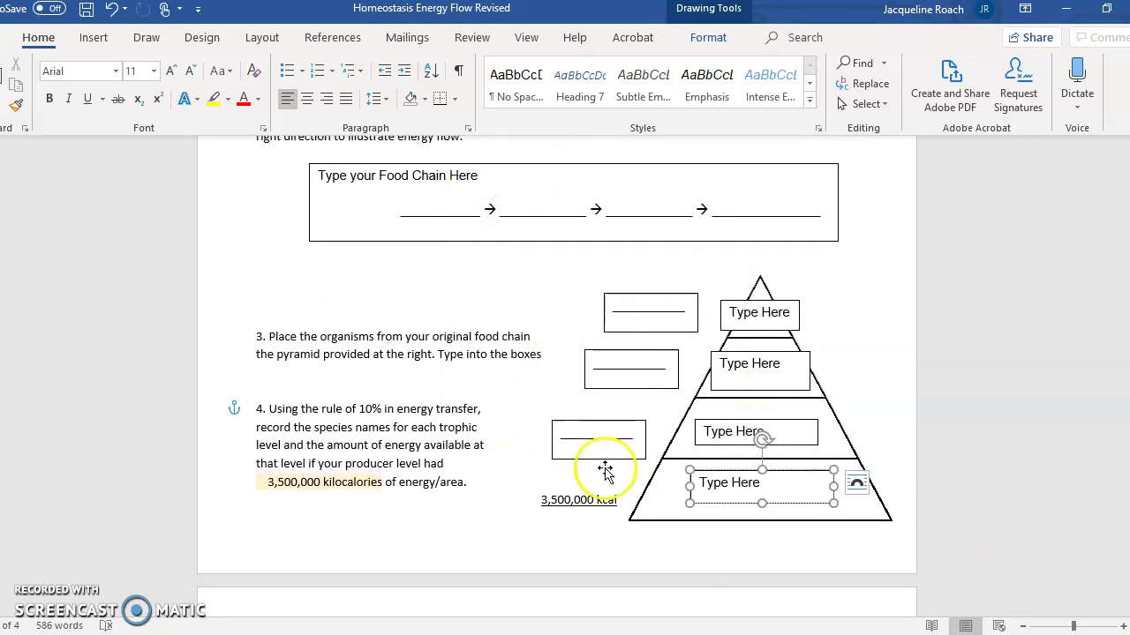
{"action": "scroll", "coordinate": [455, 339], "scroll_direction": "up", "scroll_amount": 5}
{"action": "scroll", "coordinate": [455, 339], "scroll_direction": "up", "scroll_amount": 5}
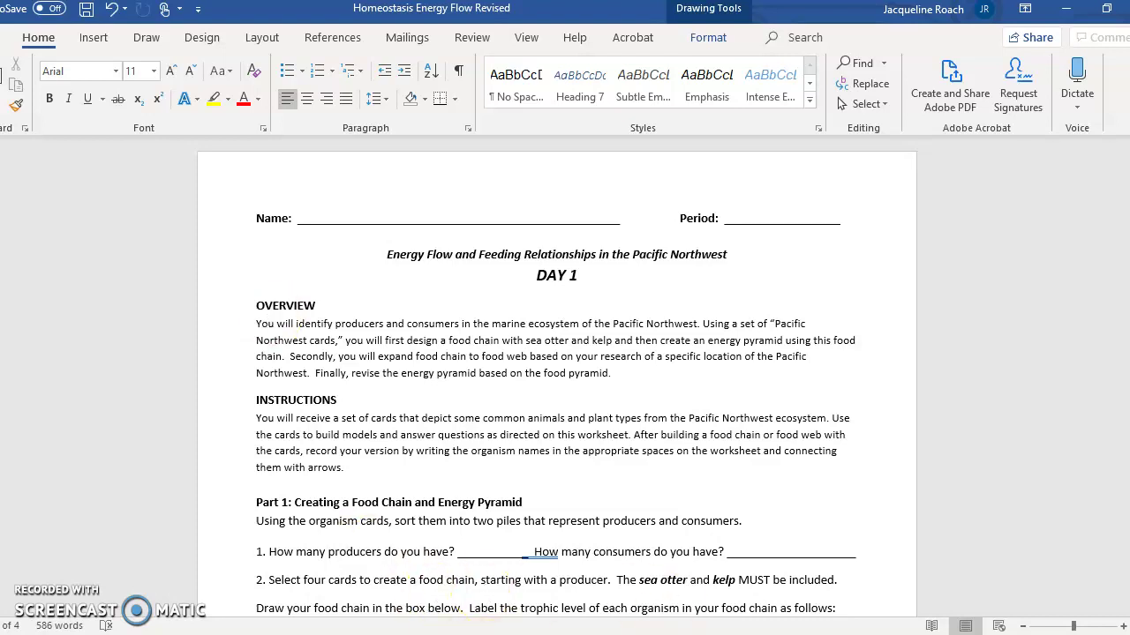
Step: Post Homeostasis Species Cards.docx to the Test Team General channel
{"action": "key", "text": "alt+Tab"}
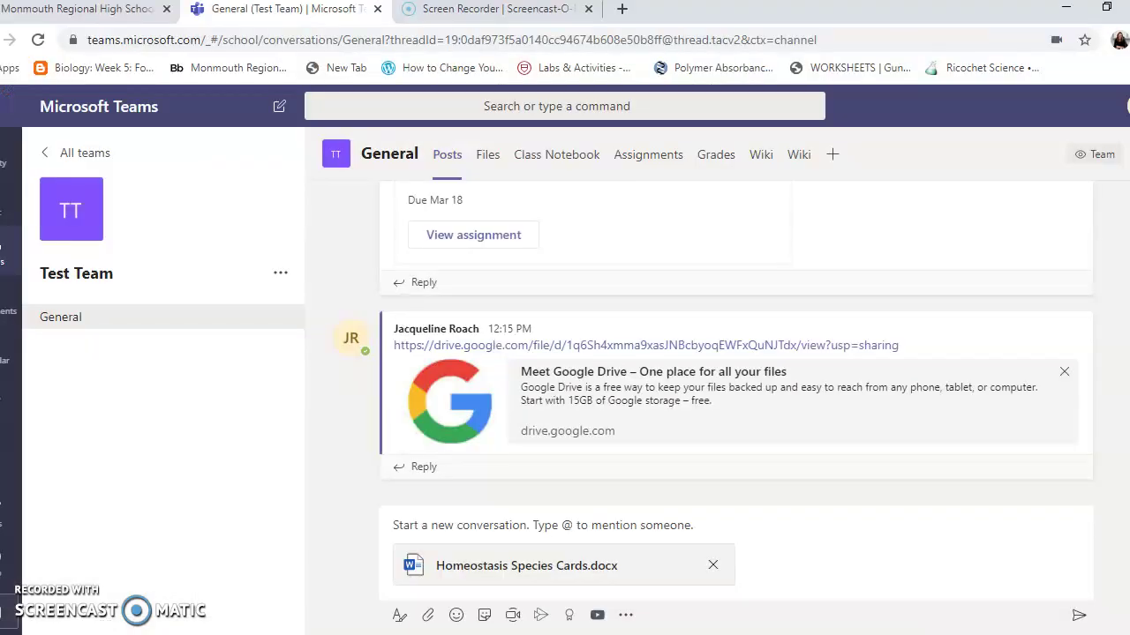
{"action": "left_click", "coordinate": [541, 565]}
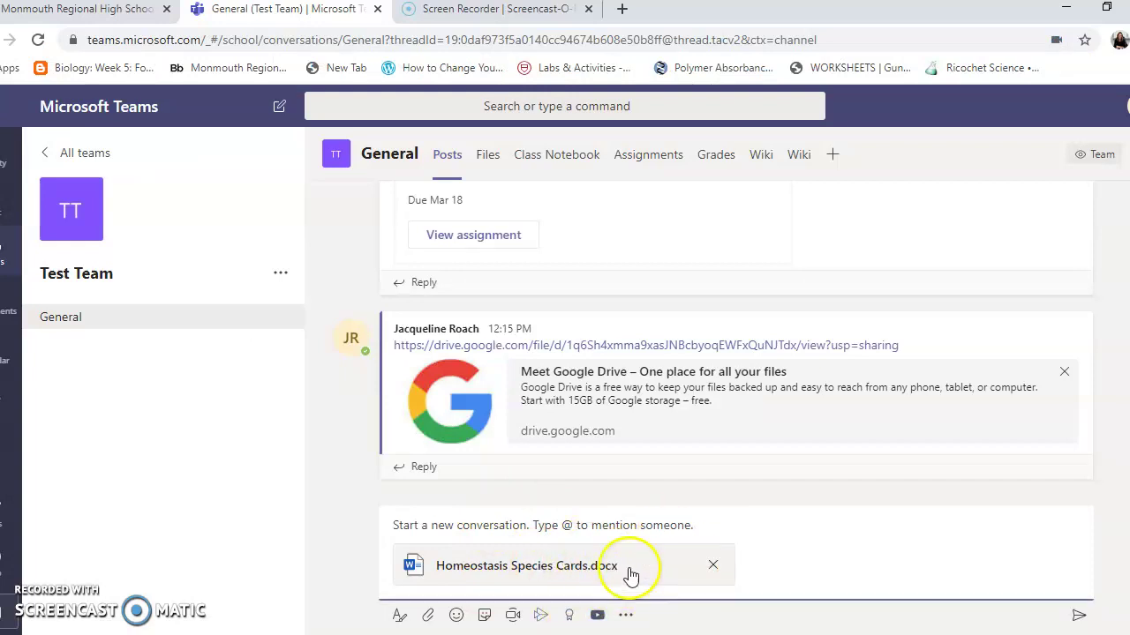
{"action": "left_click", "coordinate": [1077, 612]}
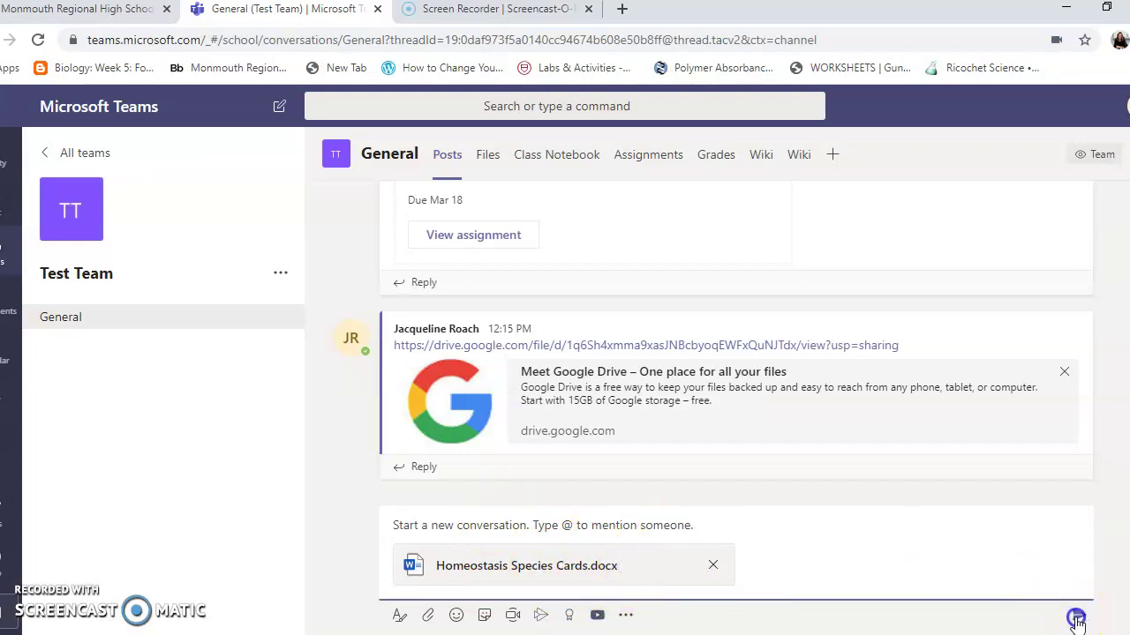
Step: Open the posted species cards file, read through the cards, and close the viewer
{"action": "left_click", "coordinate": [565, 488]}
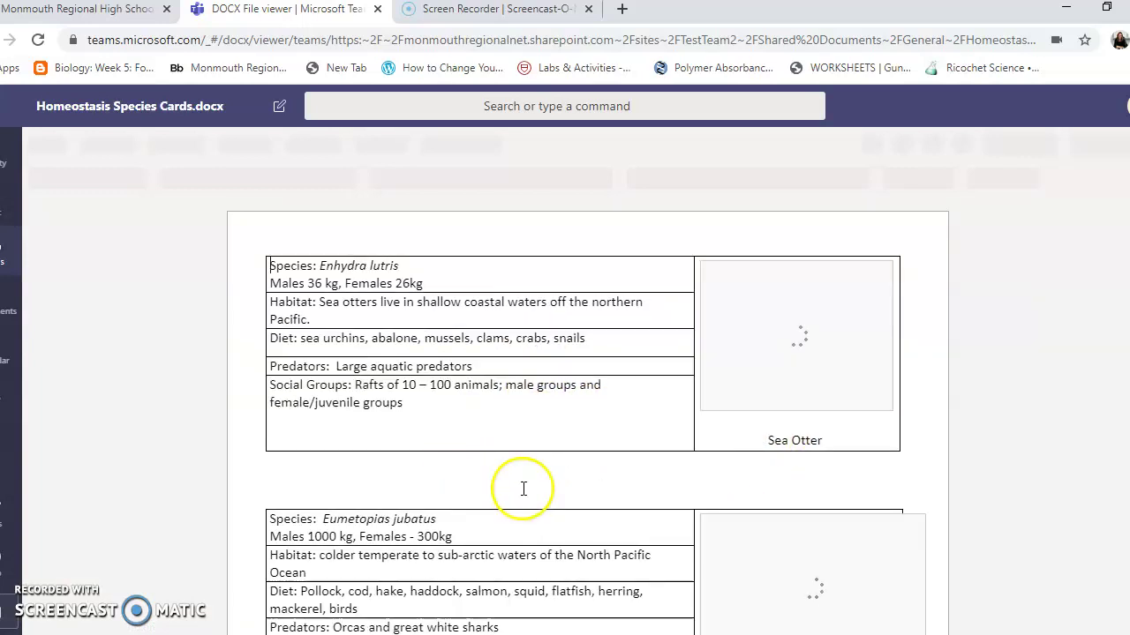
{"action": "scroll", "coordinate": [767, 424], "scroll_direction": "down", "scroll_amount": 3}
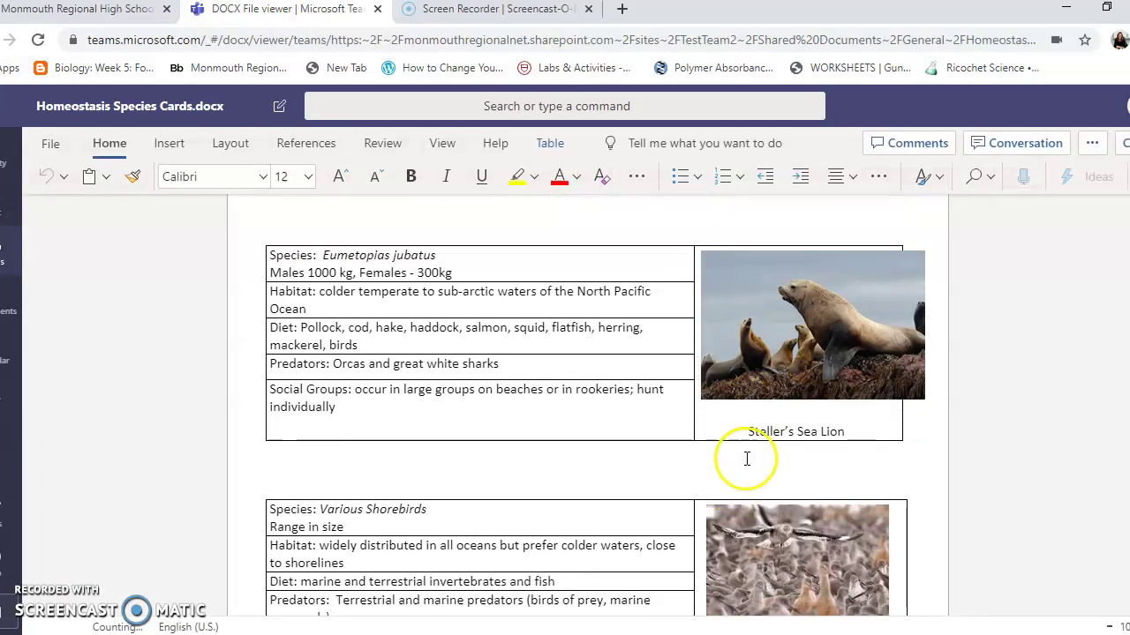
{"action": "scroll", "coordinate": [746, 433], "scroll_direction": "down", "scroll_amount": 3}
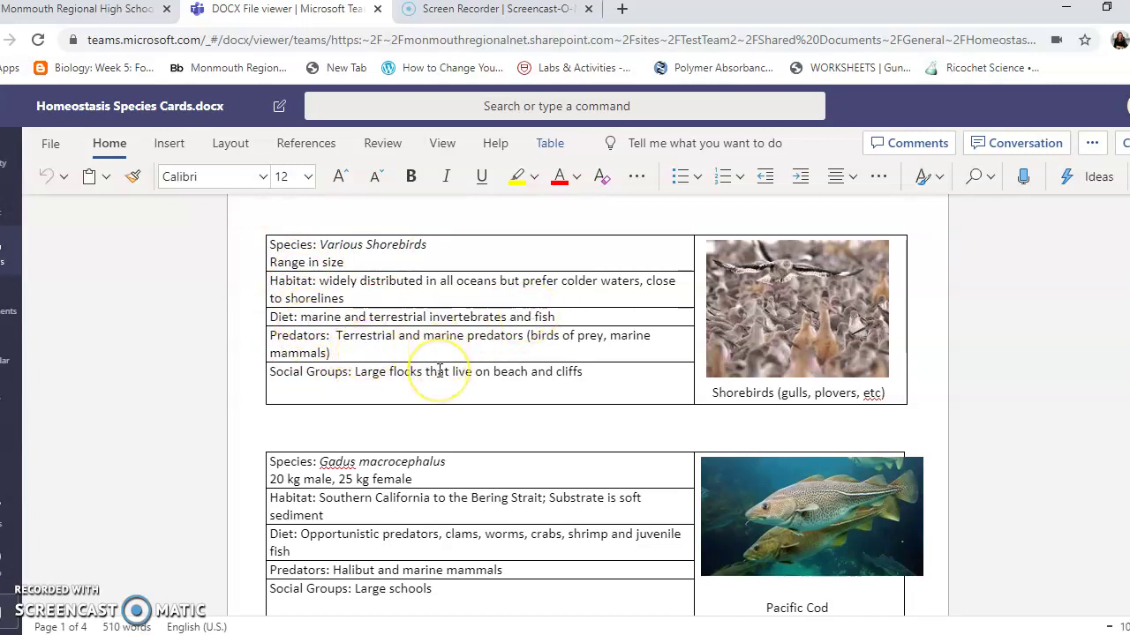
{"action": "scroll", "coordinate": [439, 380], "scroll_direction": "down", "scroll_amount": 3}
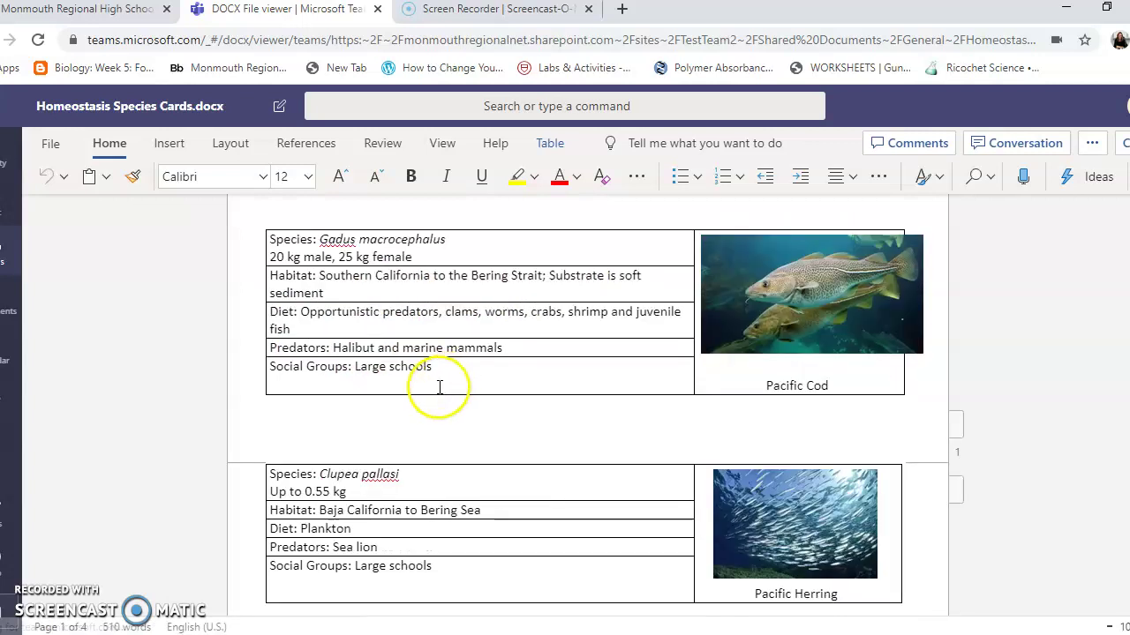
{"action": "scroll", "coordinate": [439, 387], "scroll_direction": "down", "scroll_amount": 20}
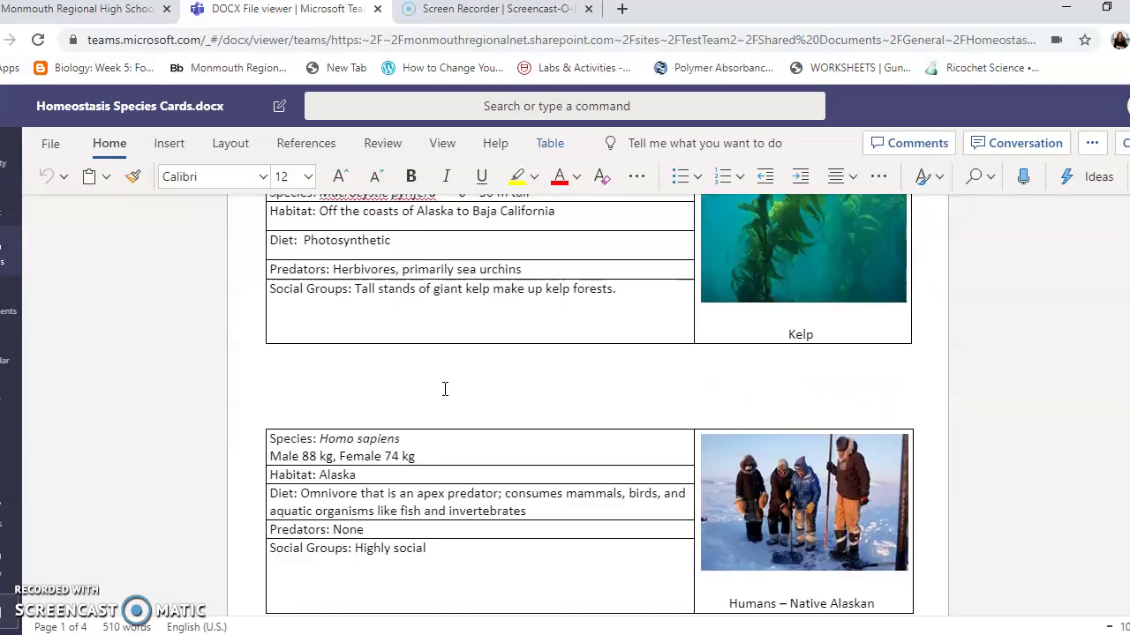
{"action": "scroll", "coordinate": [445, 389], "scroll_direction": "up", "scroll_amount": 1}
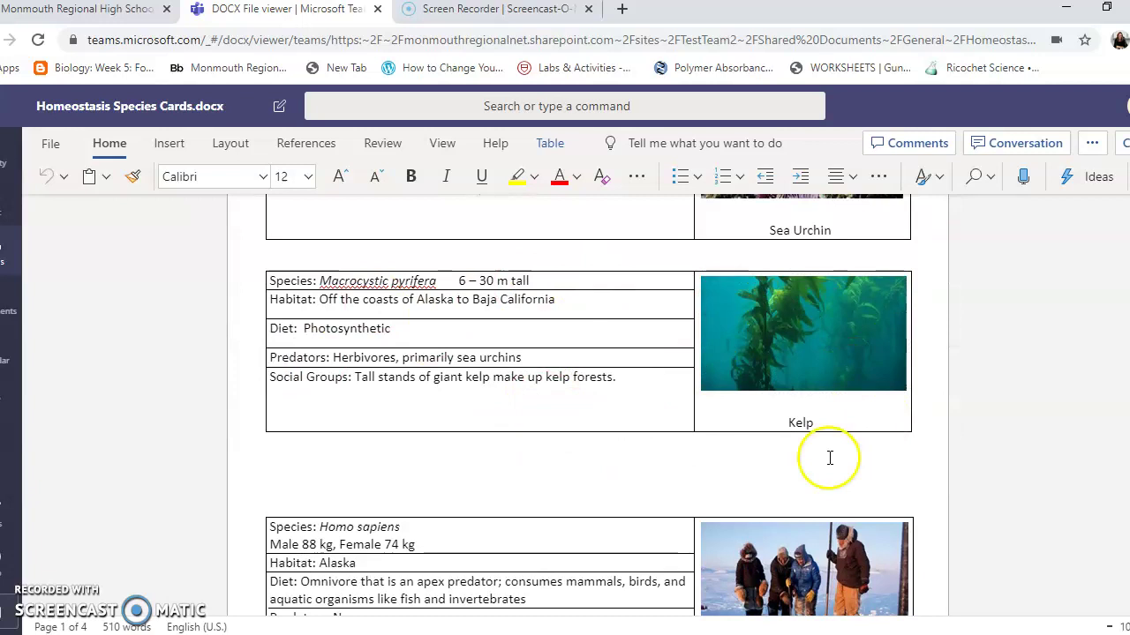
{"action": "scroll", "coordinate": [371, 380], "scroll_direction": "down", "scroll_amount": 6}
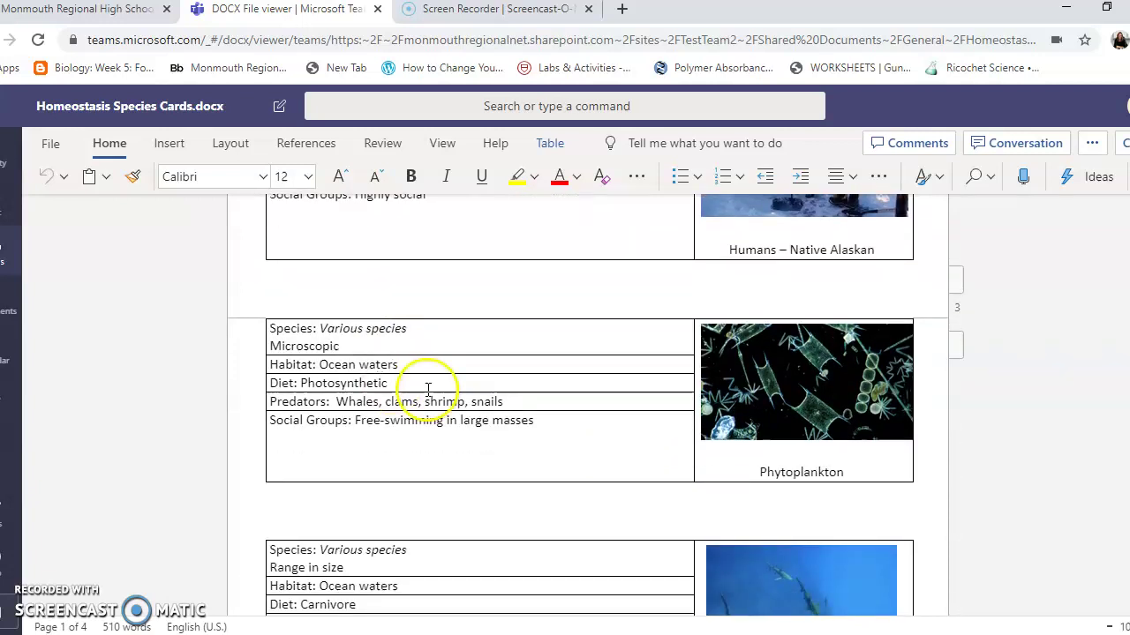
{"action": "scroll", "coordinate": [449, 399], "scroll_direction": "down", "scroll_amount": 4}
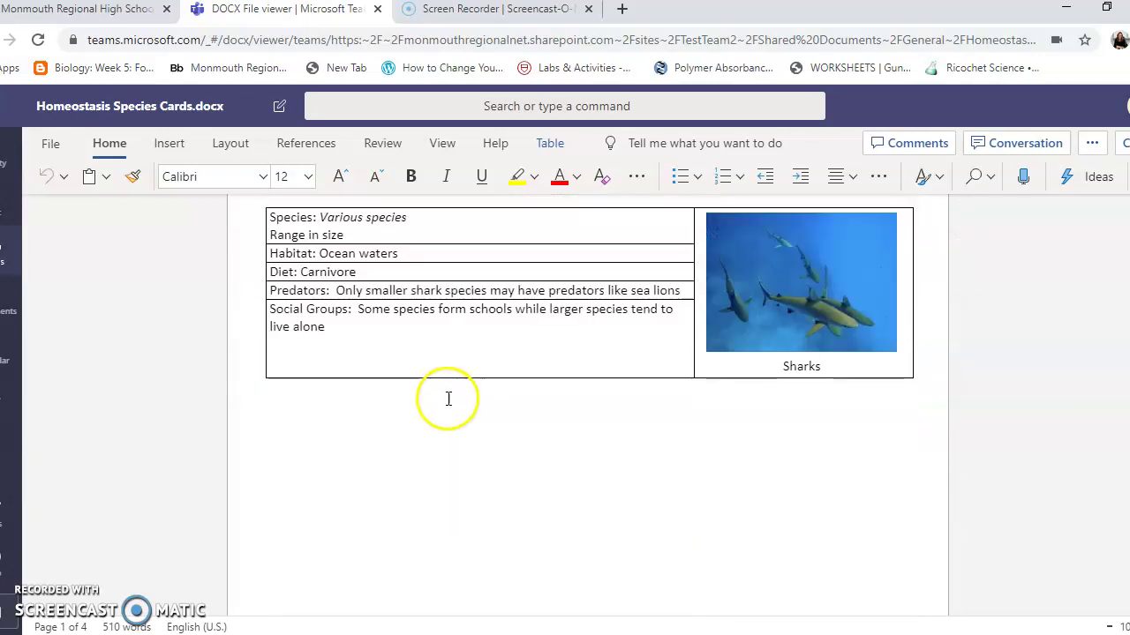
{"action": "scroll", "coordinate": [448, 399], "scroll_direction": "up", "scroll_amount": 15}
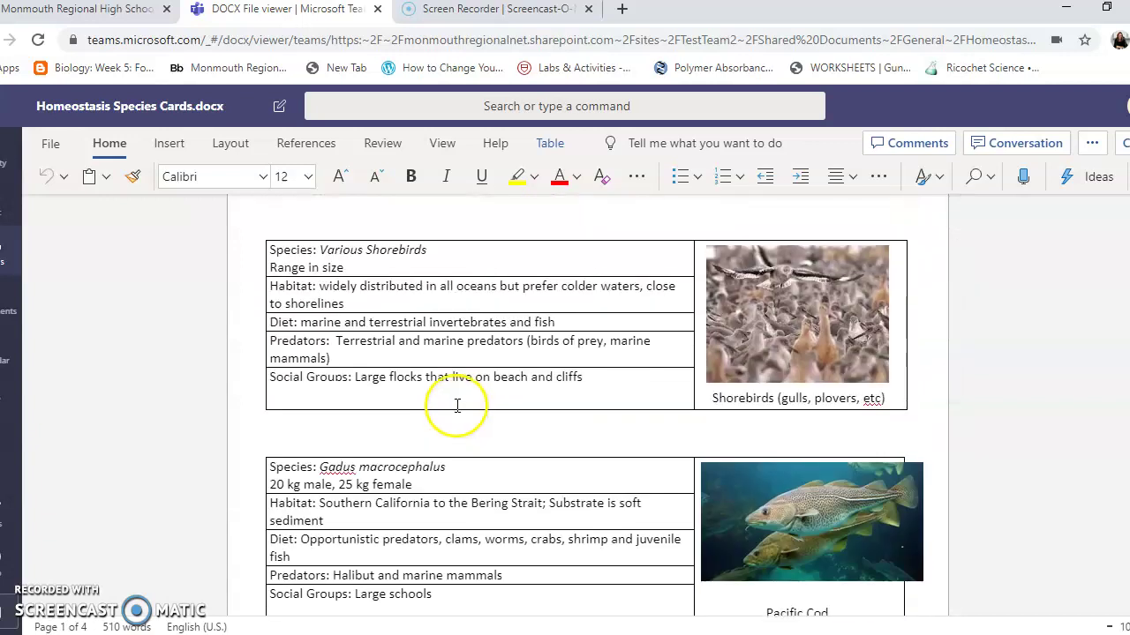
{"action": "scroll", "coordinate": [457, 405], "scroll_direction": "up", "scroll_amount": 5}
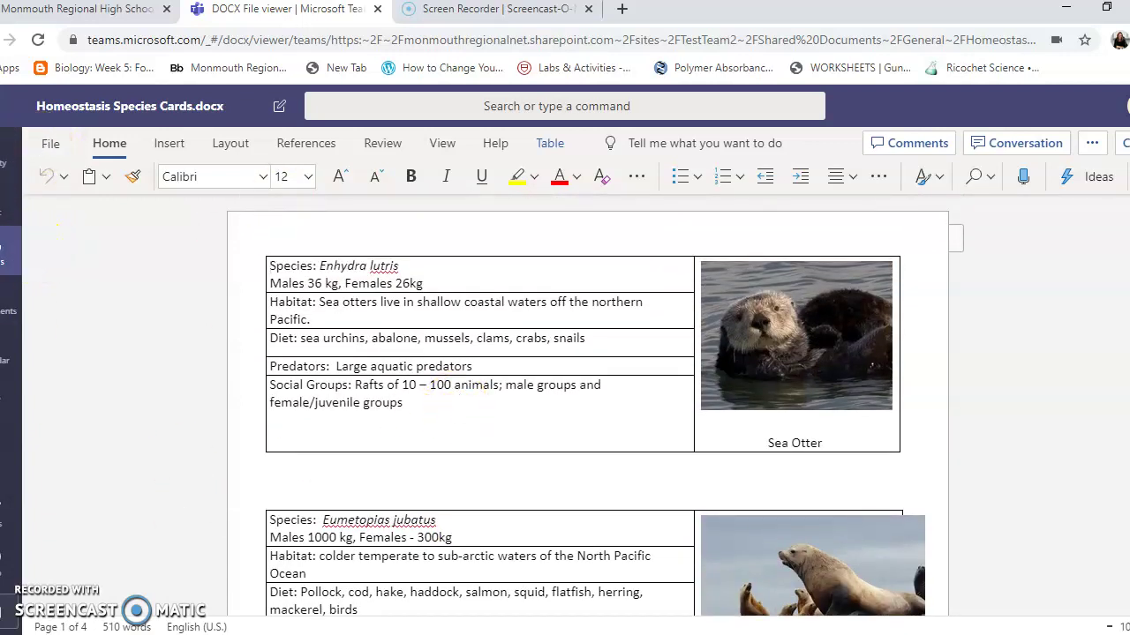
{"action": "left_click", "coordinate": [10, 246]}
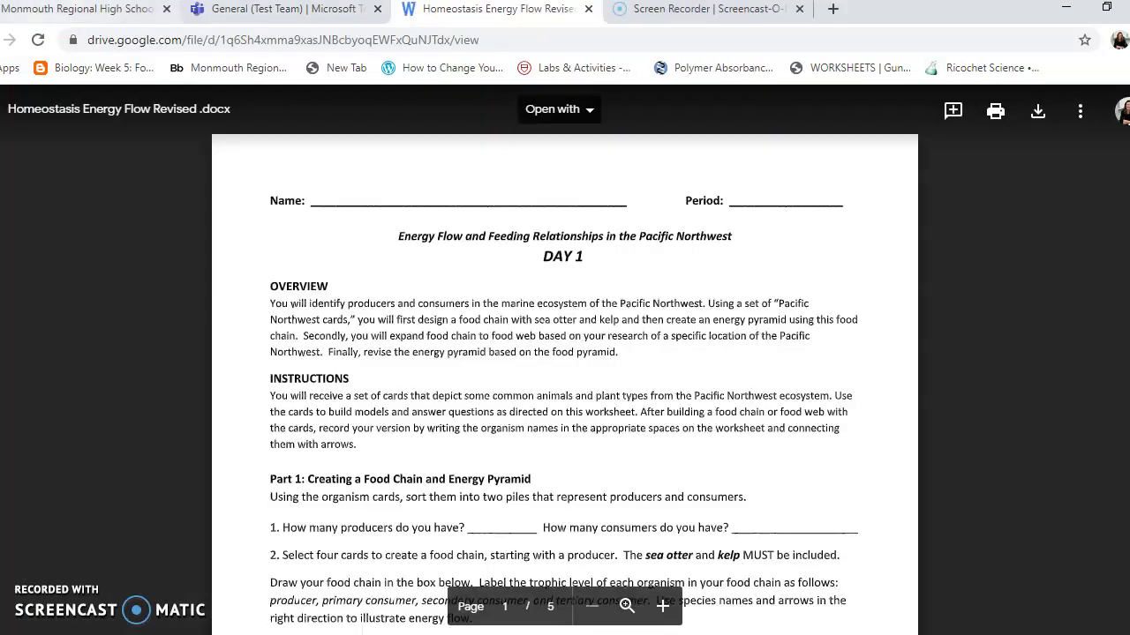
Step: Open the Homeostasis Energy Flow Revised worksheet from the Drive preview with Google Docs
{"action": "left_click", "coordinate": [566, 115]}
{"action": "left_click", "coordinate": [566, 114]}
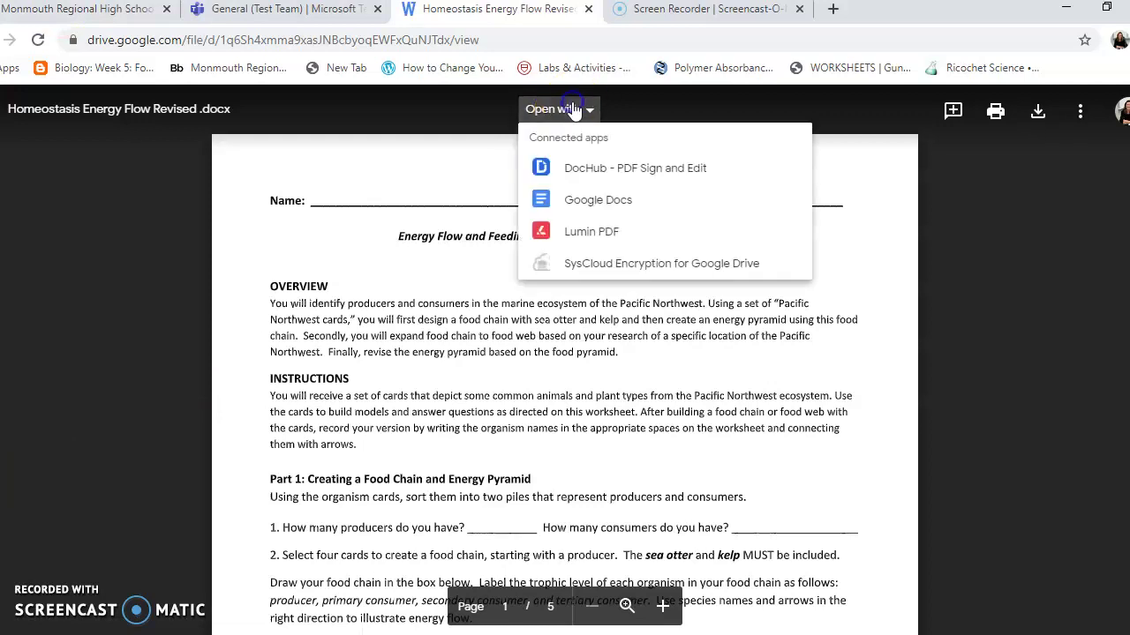
{"action": "left_click", "coordinate": [599, 212]}
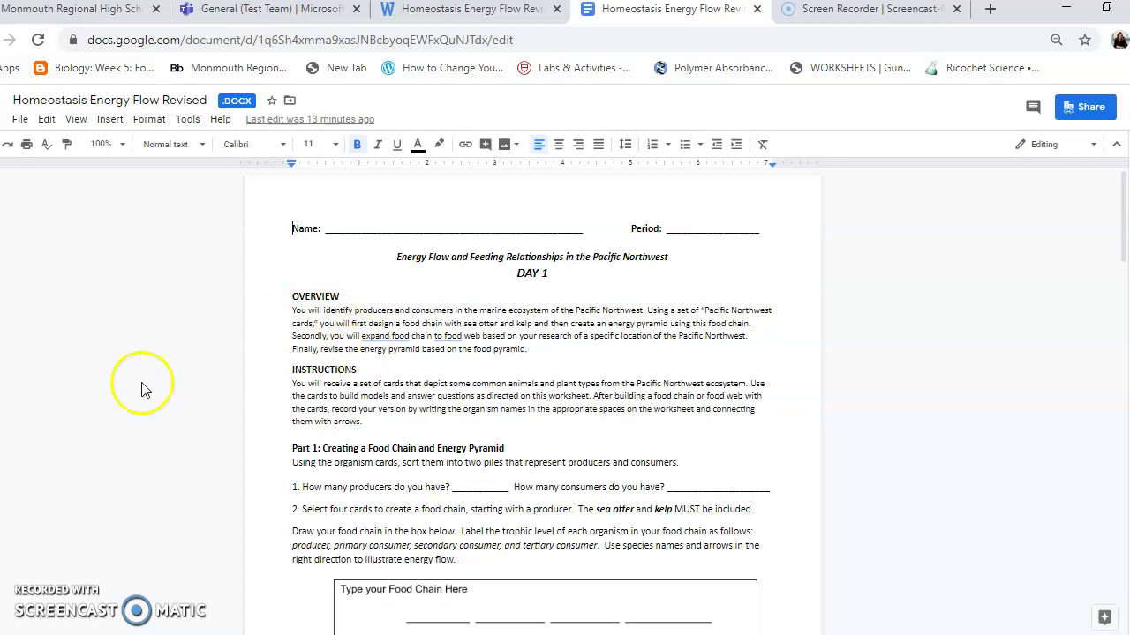
Step: Make a copy named 'Copy of Homeostasis Energy Flow' with the teacher's surname, dropping 'Revised'
{"action": "left_click", "coordinate": [22, 123]}
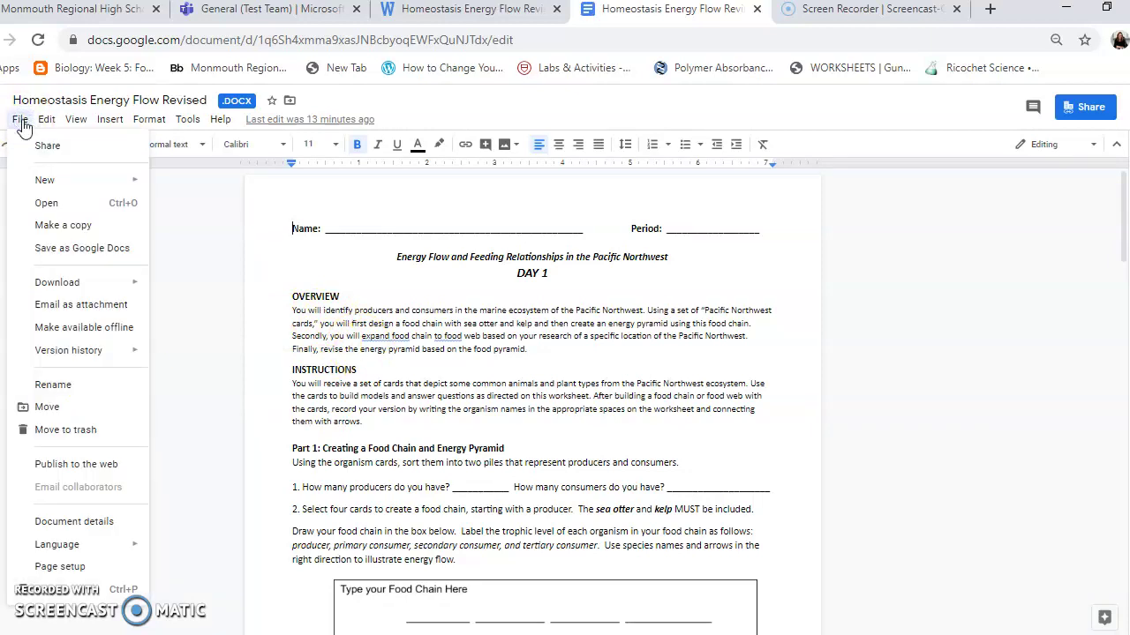
{"action": "left_click", "coordinate": [60, 226]}
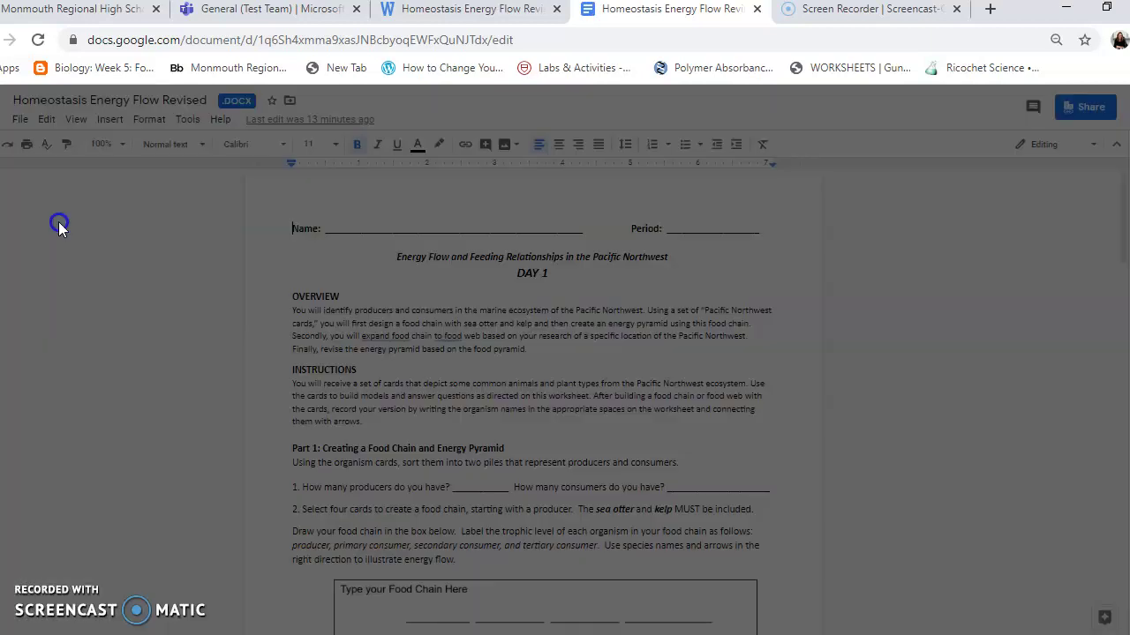
{"action": "left_click", "coordinate": [643, 329]}
{"action": "key", "text": "BackSpace"}
{"action": "key", "text": "BackSpace"}
{"action": "key", "text": "BackSpace"}
{"action": "key", "text": "BackSpace"}
{"action": "key", "text": "BackSpace"}
{"action": "key", "text": "BackSpace"}
{"action": "key", "text": "BackSpace"}
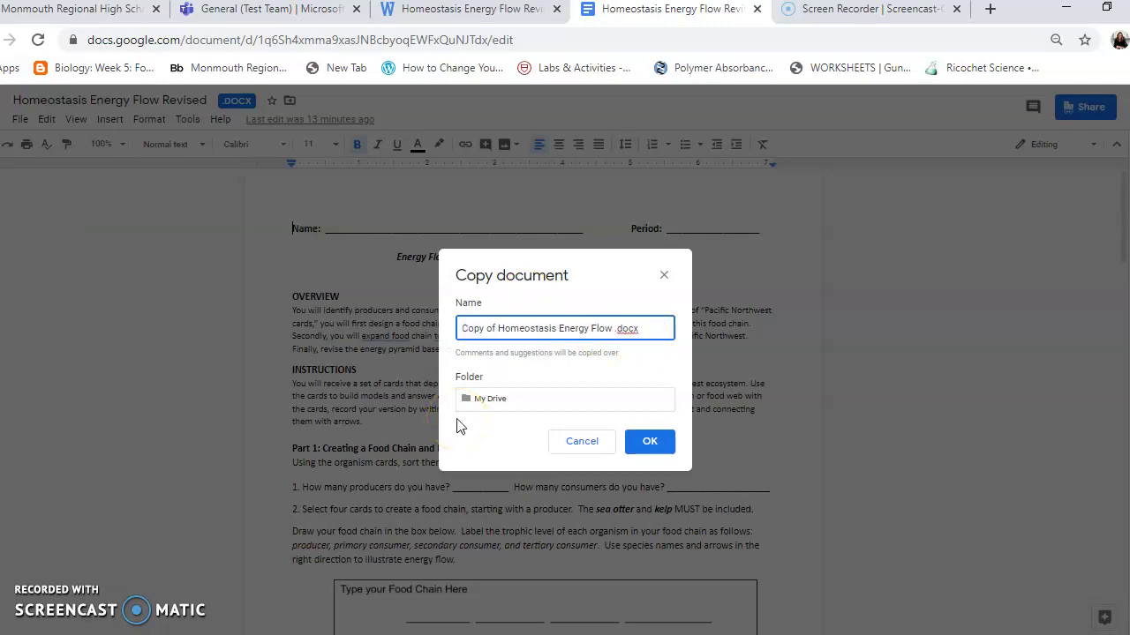
{"action": "type", "text": "Roach"}
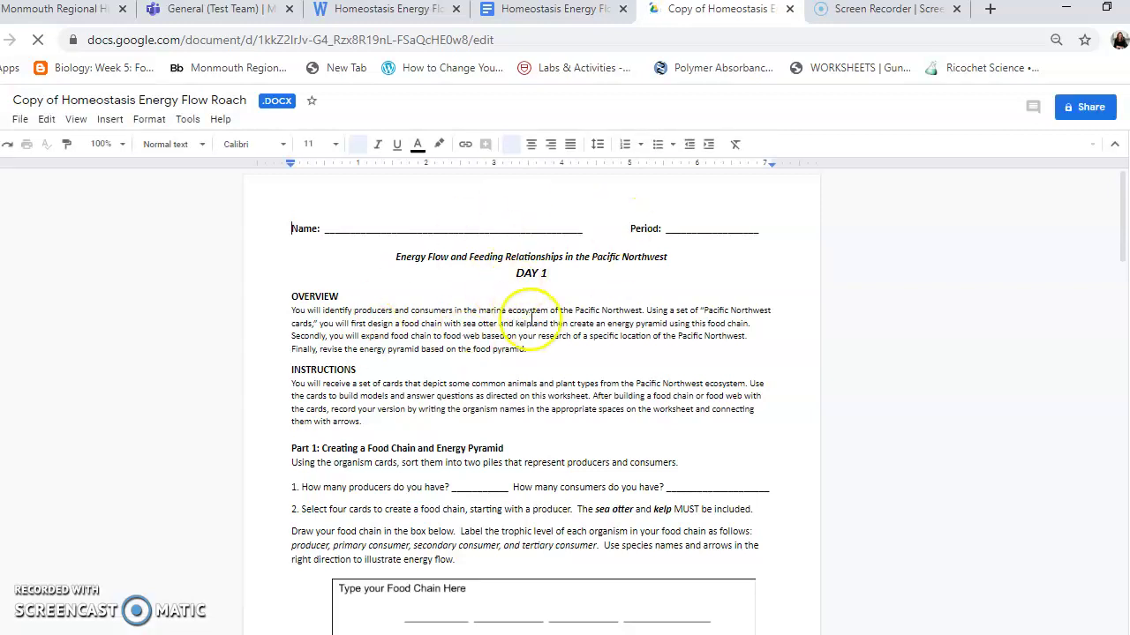
Step: Read the sea otter and sea lion cards in the Teams species cards document, then return to the copy
{"action": "scroll", "coordinate": [530, 398], "scroll_direction": "down", "scroll_amount": 1}
{"action": "left_click", "coordinate": [211, 9]}
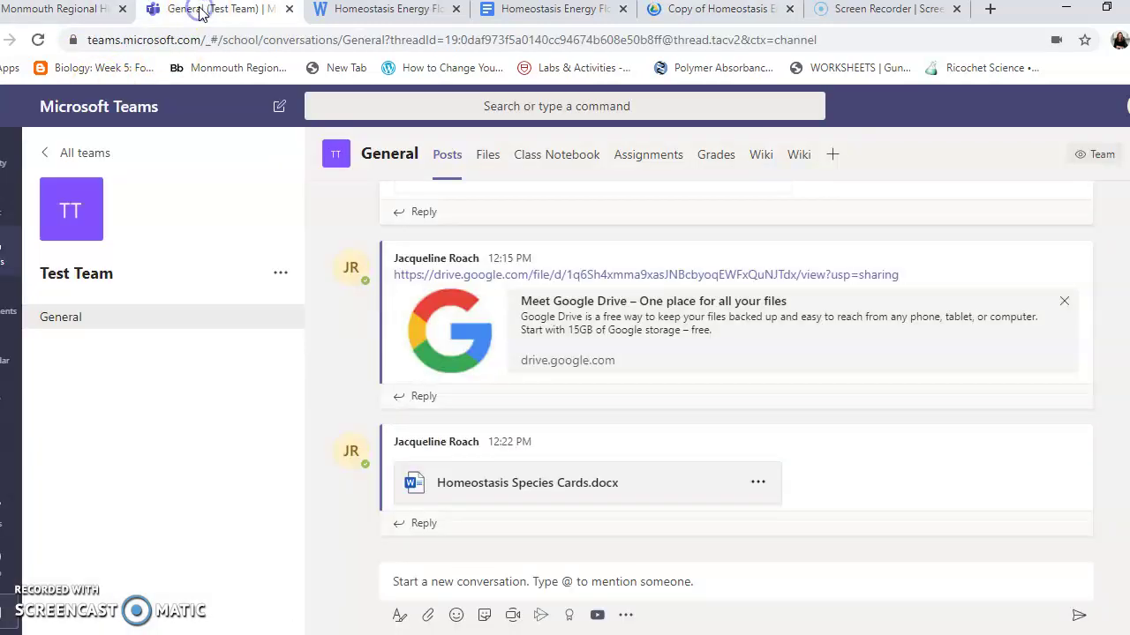
{"action": "left_click", "coordinate": [575, 482]}
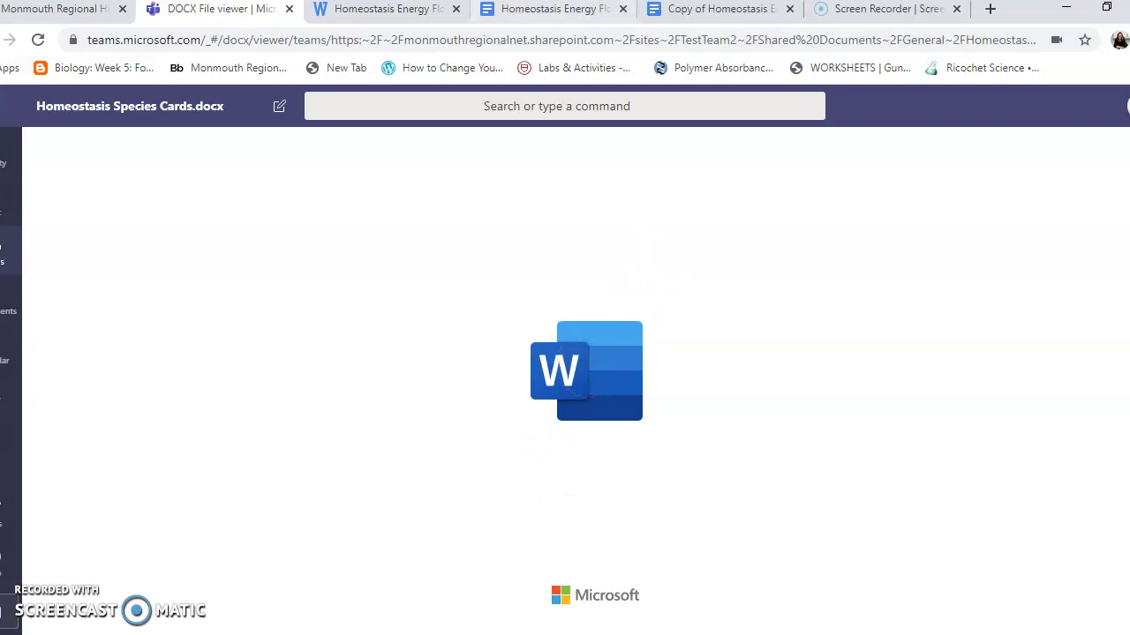
{"action": "left_click", "coordinate": [551, 11]}
{"action": "left_click", "coordinate": [203, 8]}
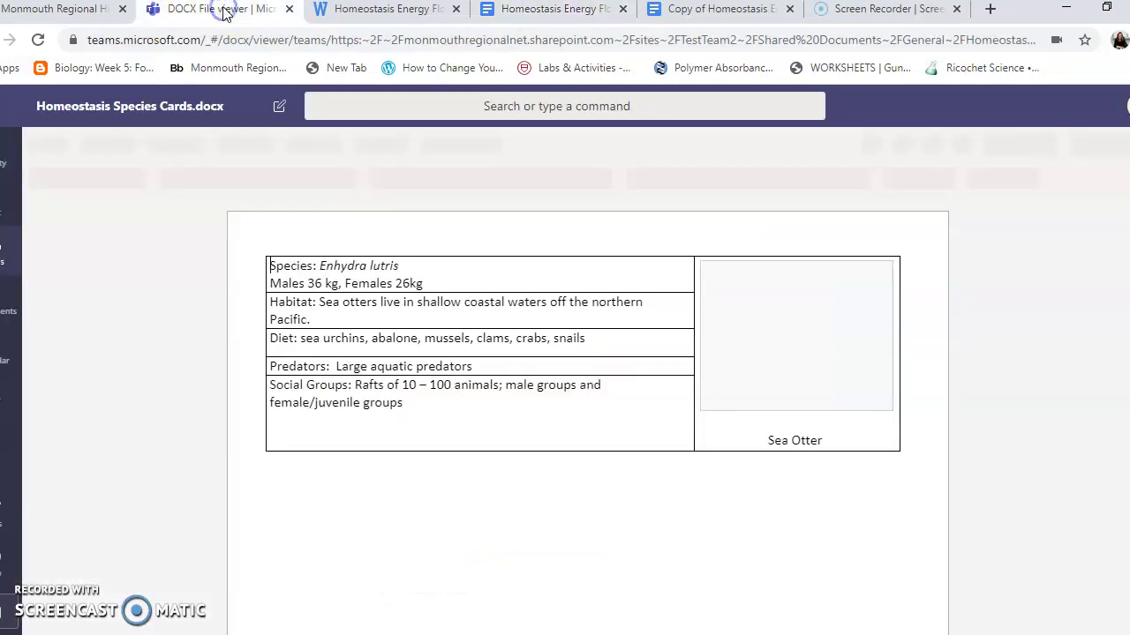
{"action": "scroll", "coordinate": [766, 432], "scroll_direction": "down", "scroll_amount": 4}
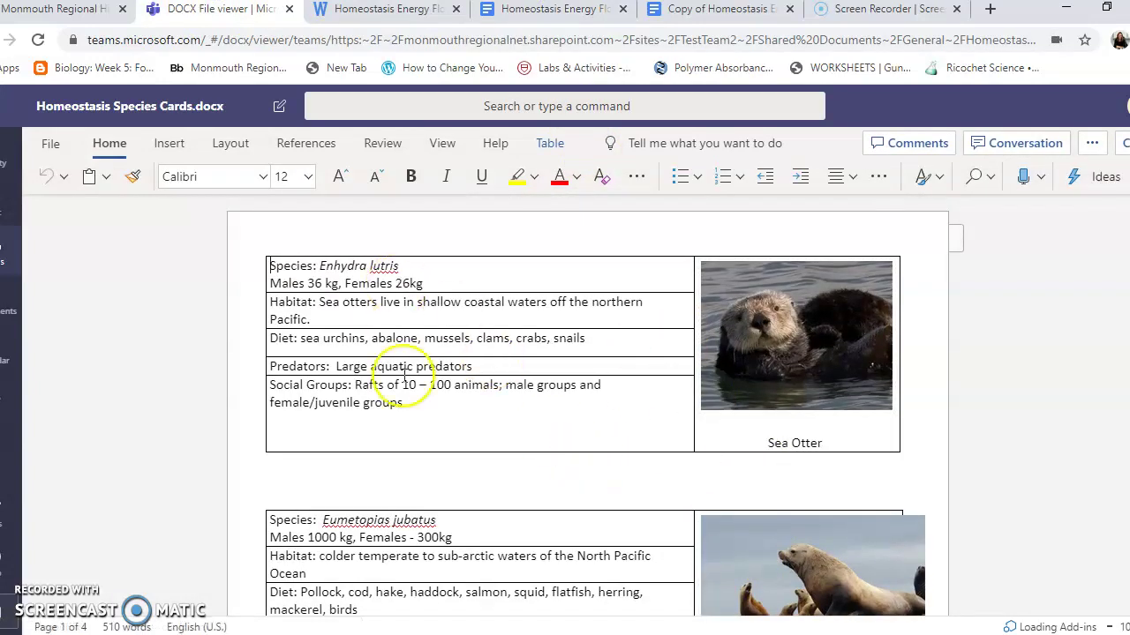
{"action": "scroll", "coordinate": [415, 353], "scroll_direction": "down", "scroll_amount": 2}
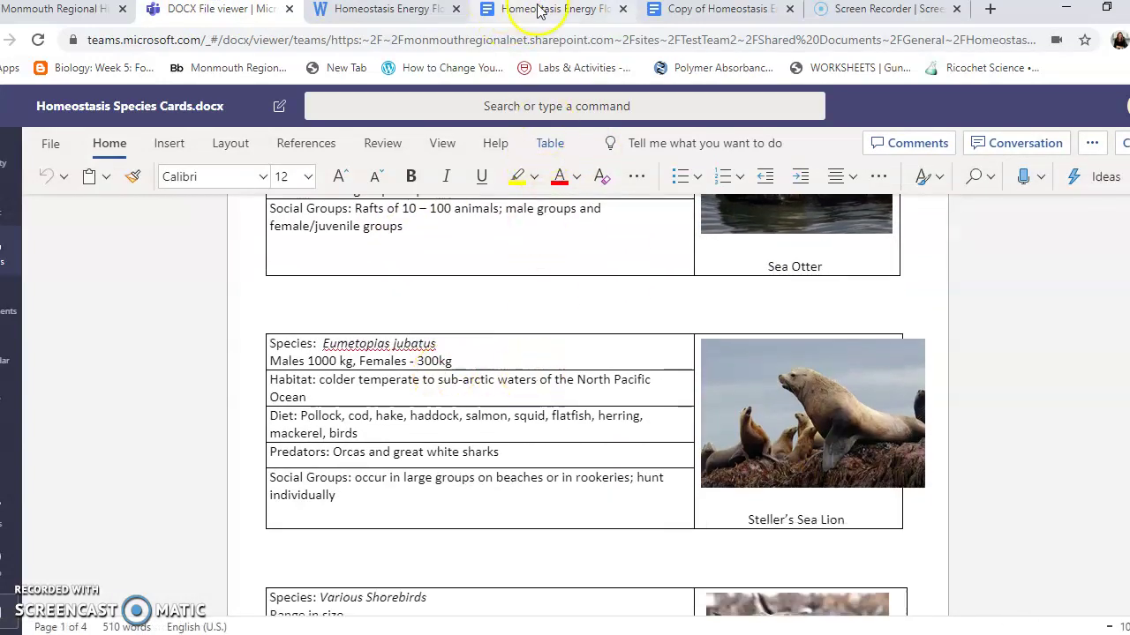
{"action": "left_click", "coordinate": [661, 11]}
Step: Edit the food-chain drawing to read 'Kelp → Otter' and save it into the copy
{"action": "scroll", "coordinate": [548, 366], "scroll_direction": "down", "scroll_amount": 1}
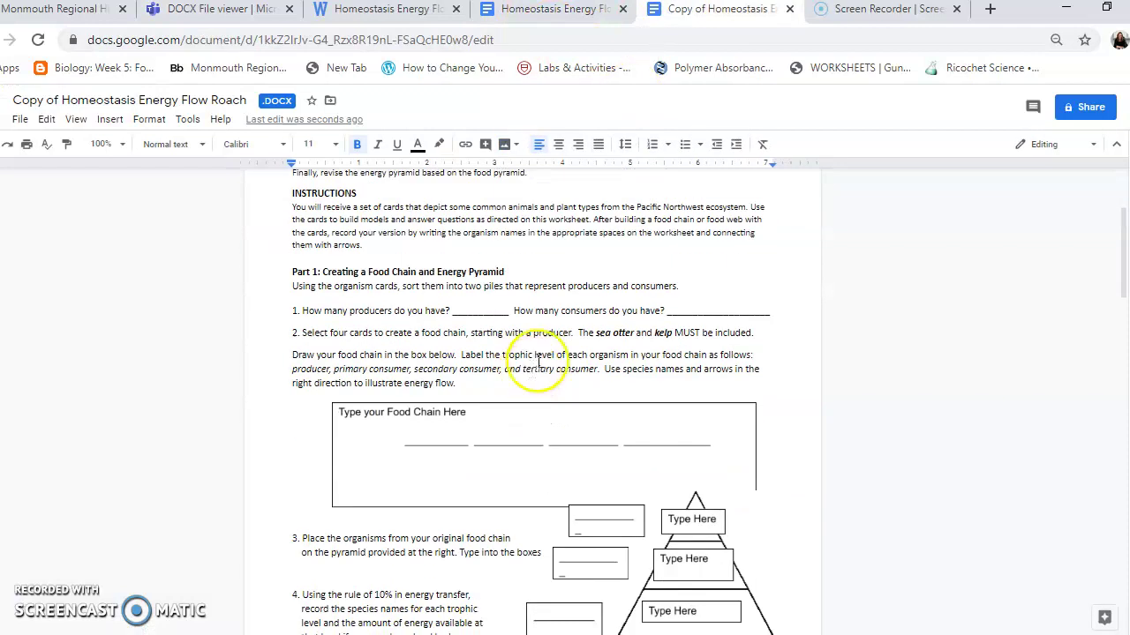
{"action": "scroll", "coordinate": [548, 375], "scroll_direction": "down", "scroll_amount": 1}
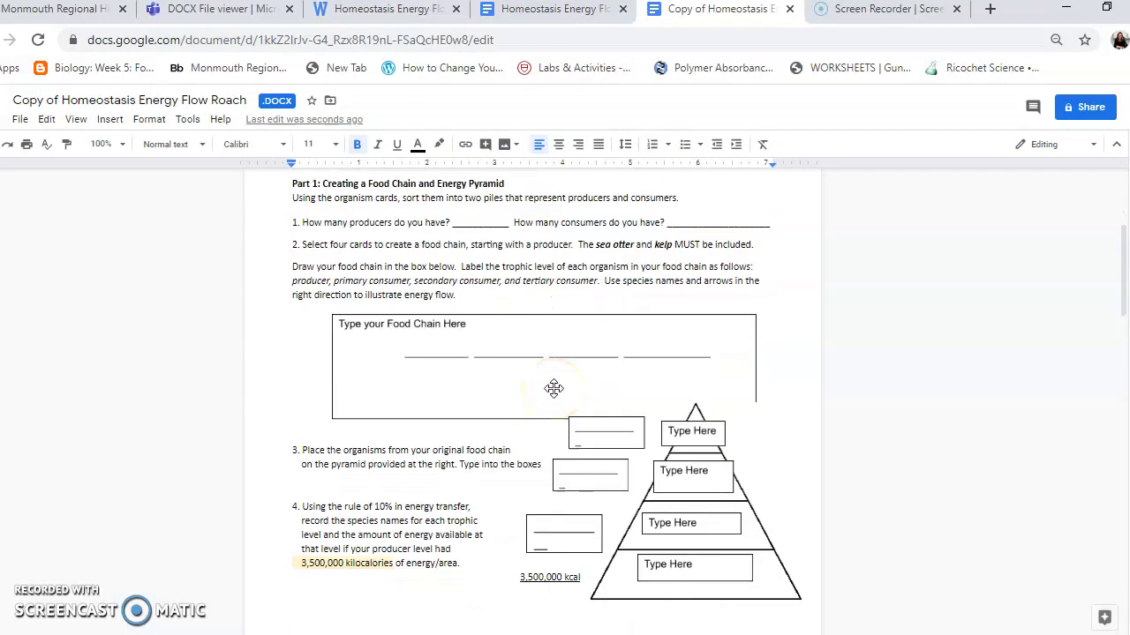
{"action": "double_click", "coordinate": [463, 373]}
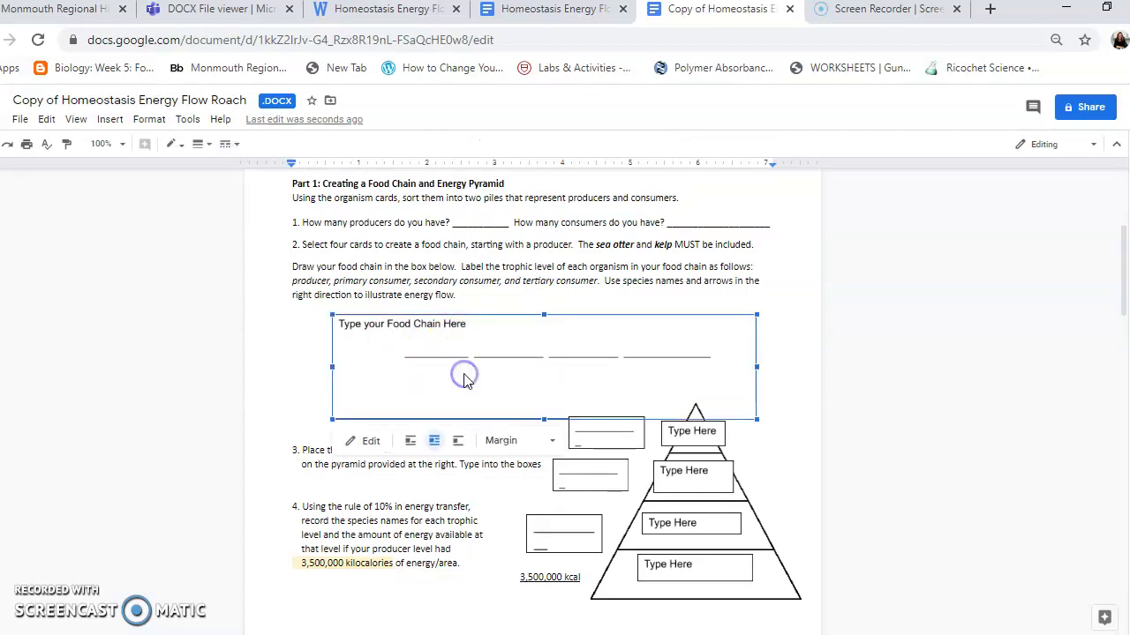
{"action": "left_click", "coordinate": [503, 394]}
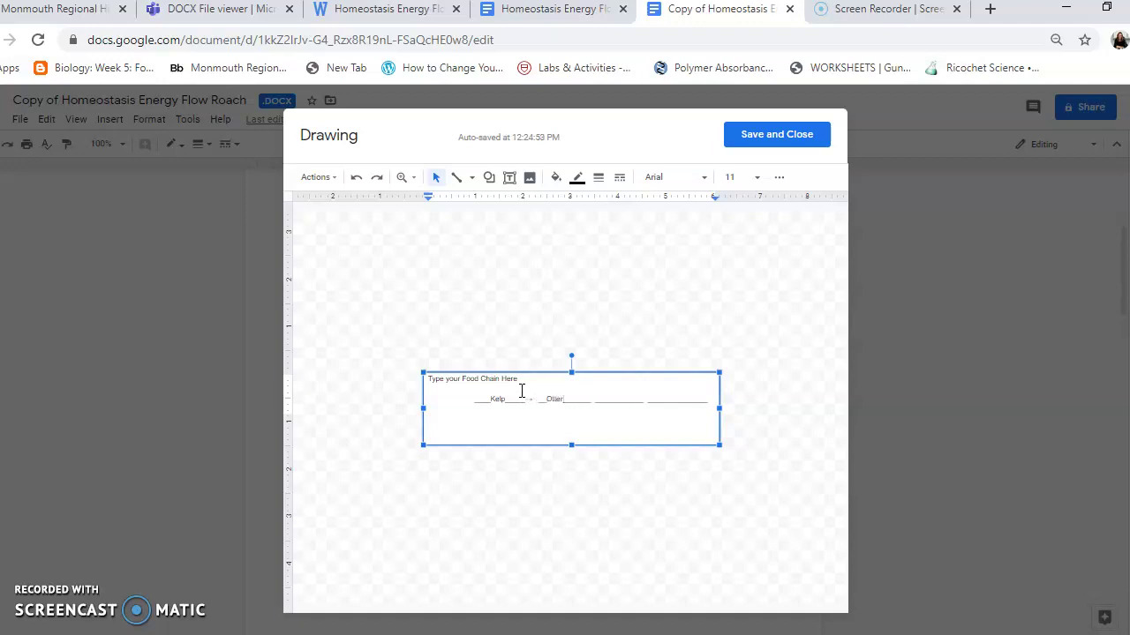
{"action": "left_click", "coordinate": [769, 146]}
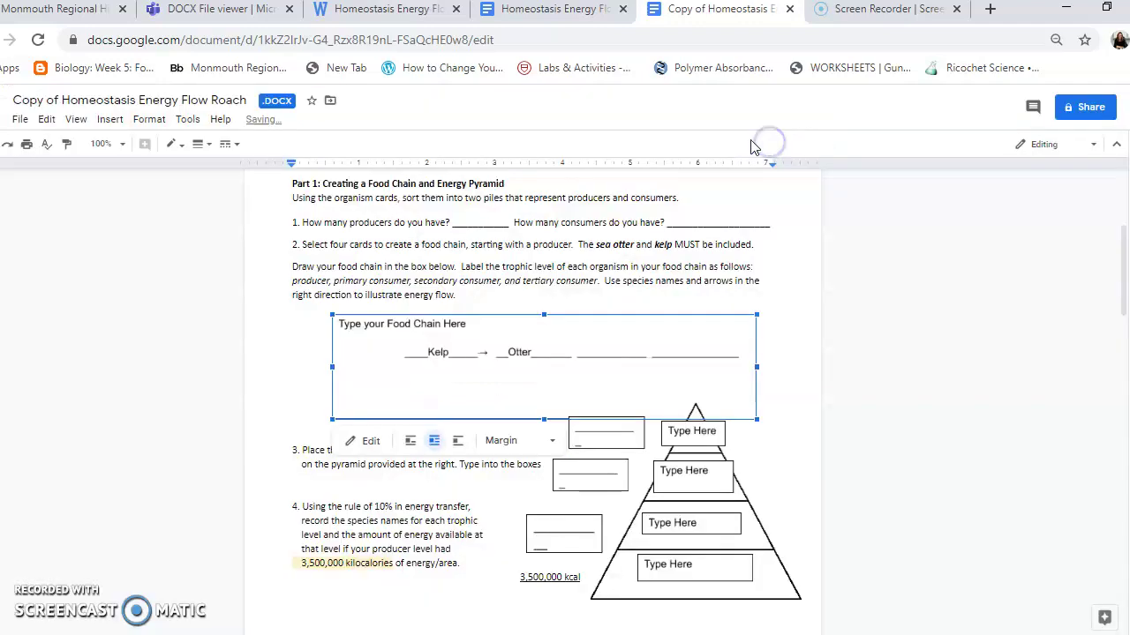
{"action": "scroll", "coordinate": [644, 366], "scroll_direction": "down", "scroll_amount": 1}
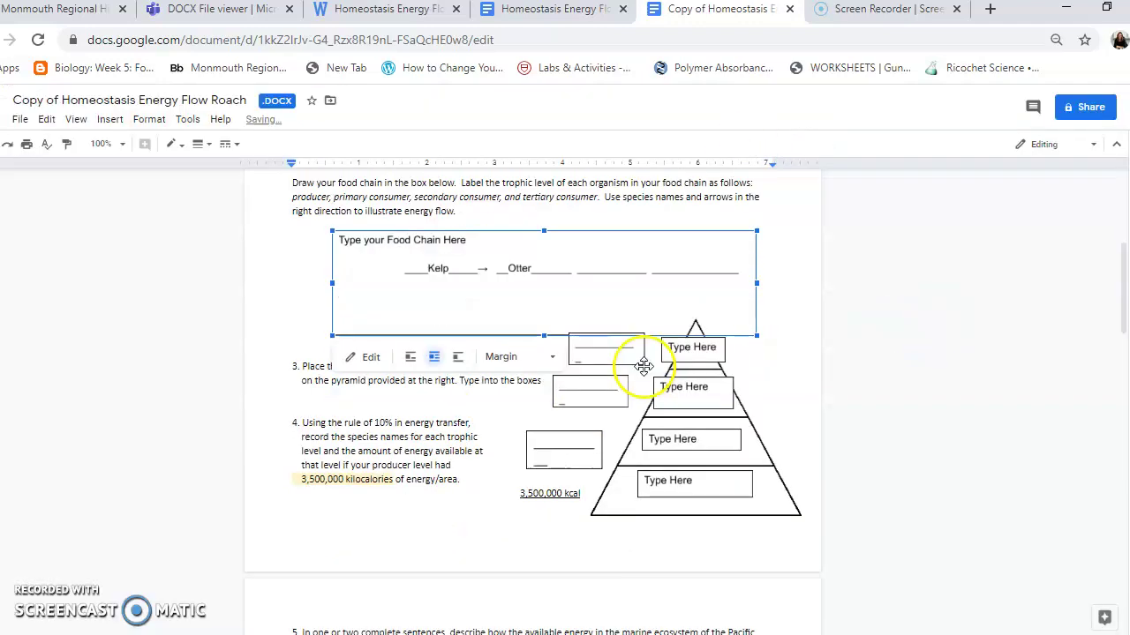
{"action": "left_click", "coordinate": [494, 559]}
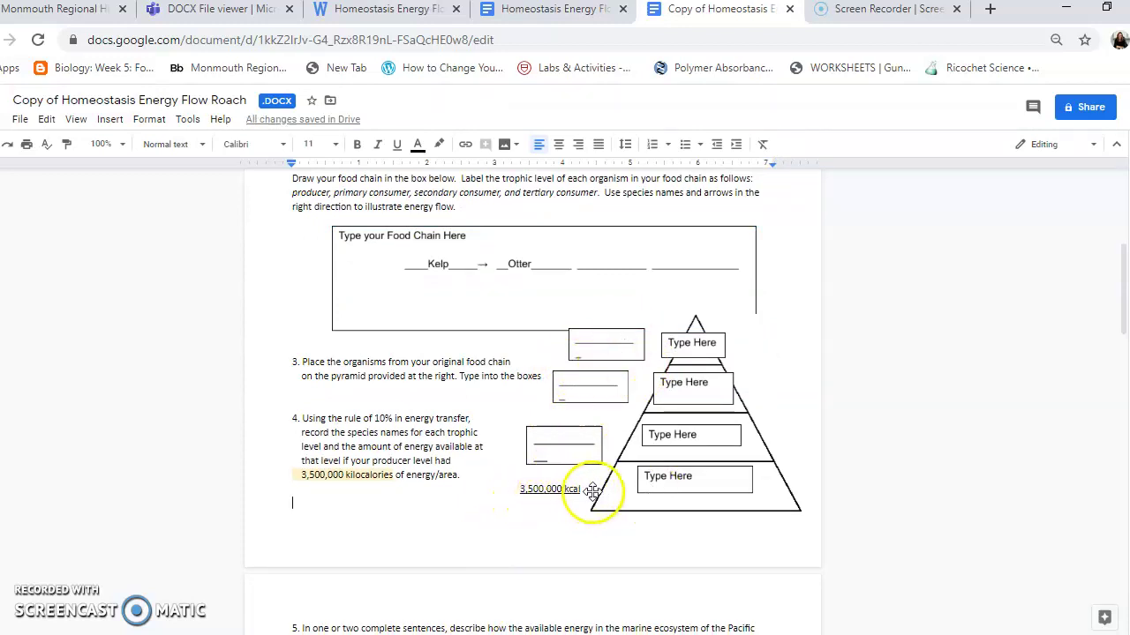
Step: Enter 300 in the blank energy box beside the pyramid's third level
{"action": "left_click", "coordinate": [565, 448]}
{"action": "double_click", "coordinate": [565, 448]}
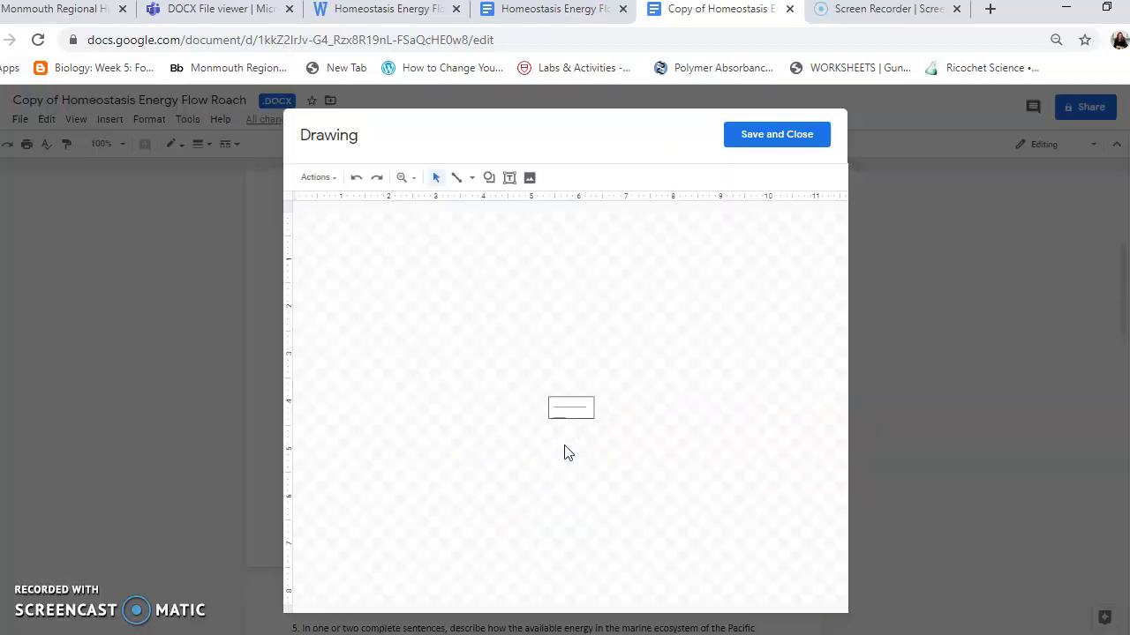
{"action": "double_click", "coordinate": [572, 408]}
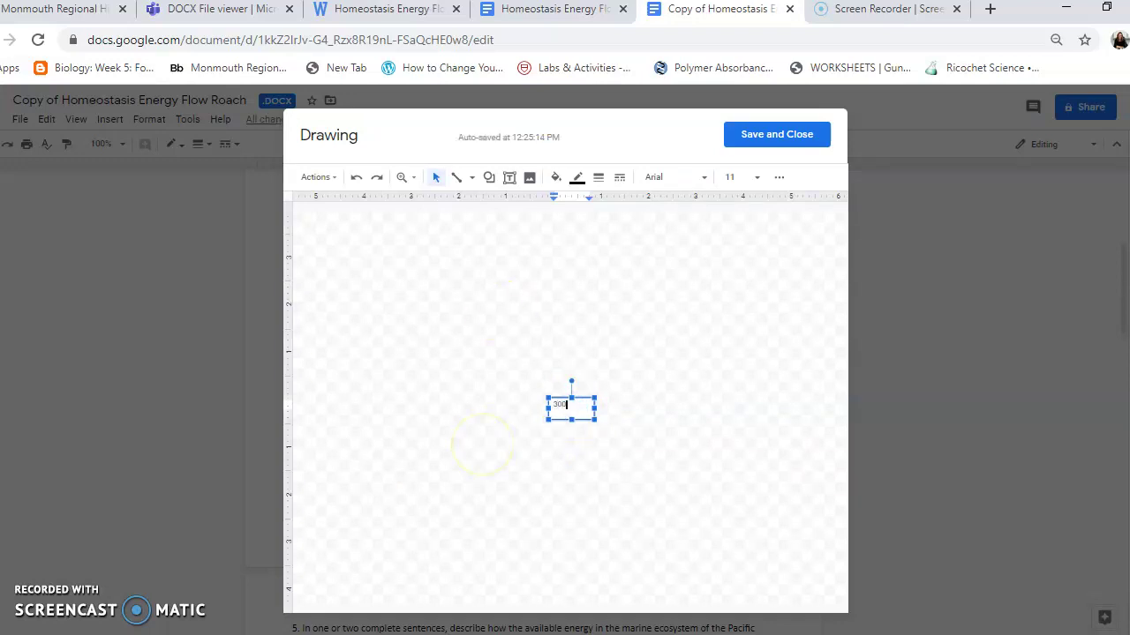
{"action": "left_click", "coordinate": [780, 137]}
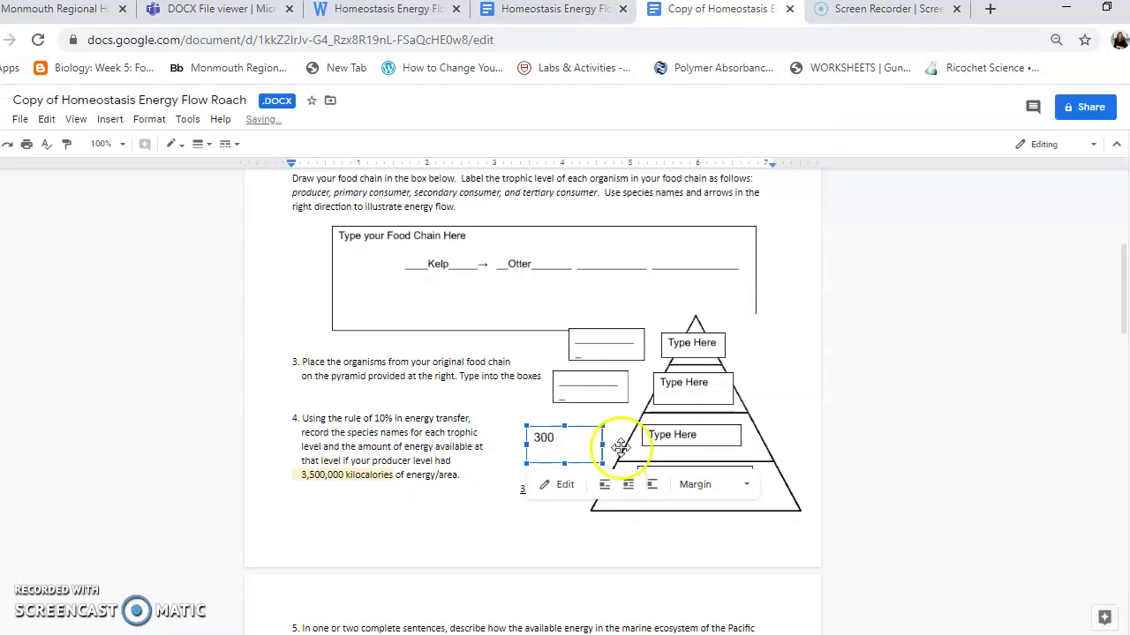
{"action": "left_click", "coordinate": [494, 441]}
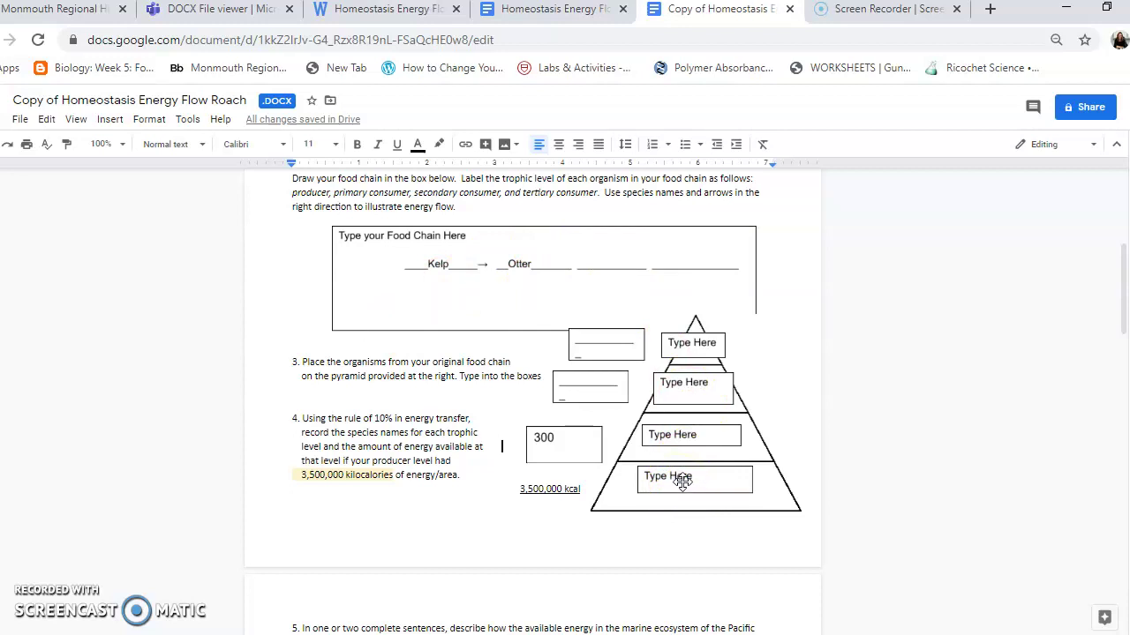
Step: Shift the pyramid left and replace the bottom Type Here label with a new 'Trees' text box
{"action": "left_click", "coordinate": [682, 481]}
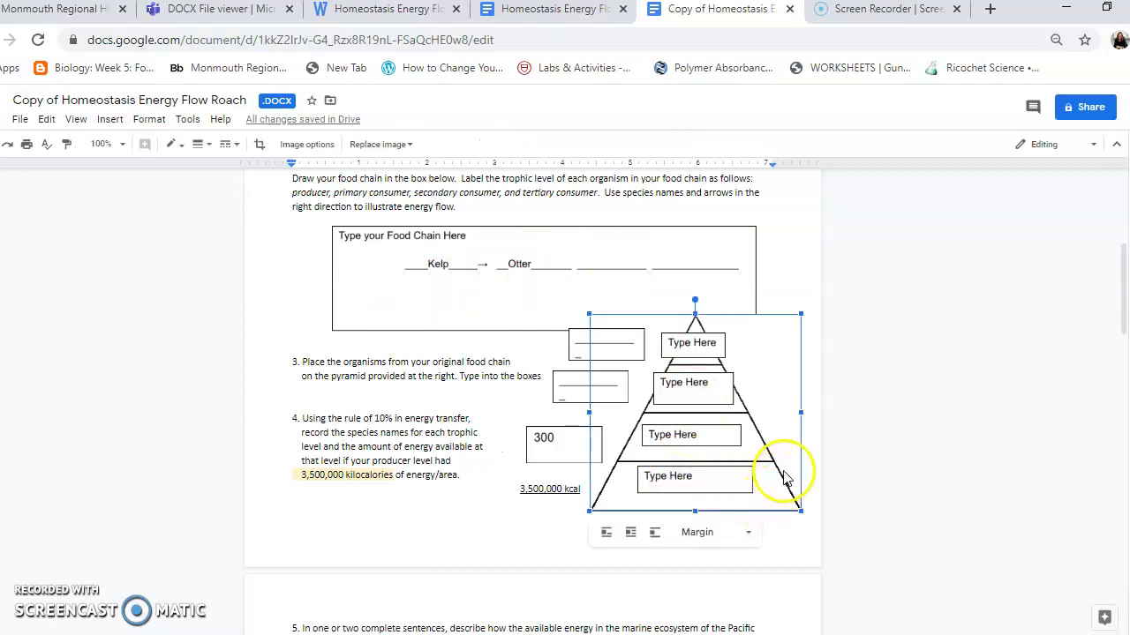
{"action": "left_click_drag", "start_coordinate": [780, 447], "coordinate": [598, 458]}
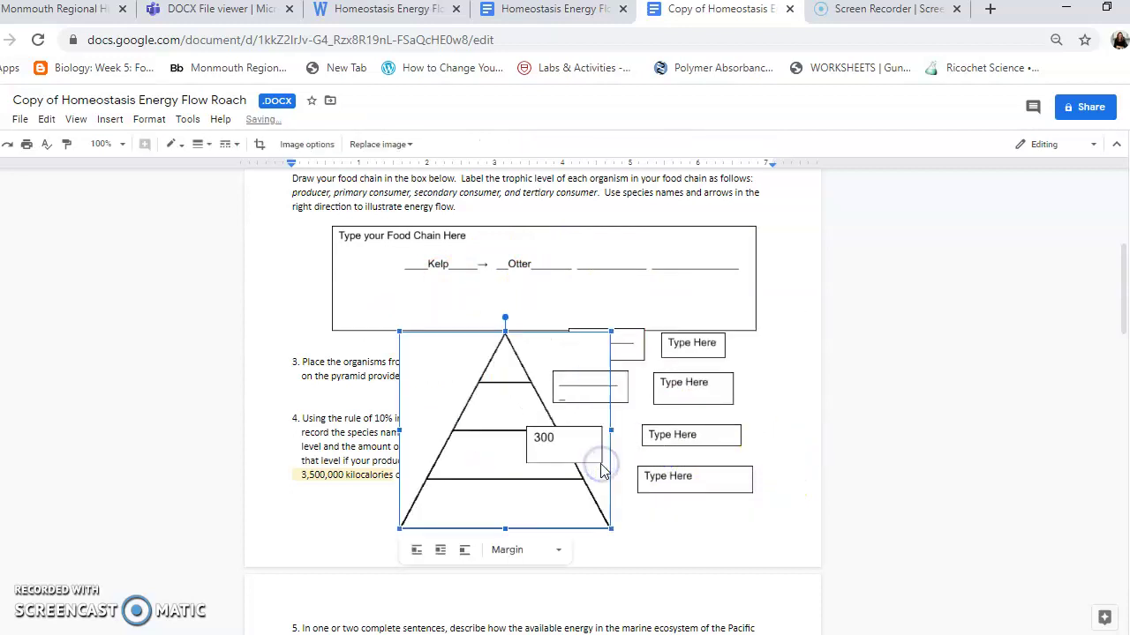
{"action": "left_click", "coordinate": [675, 476]}
{"action": "double_click", "coordinate": [676, 476]}
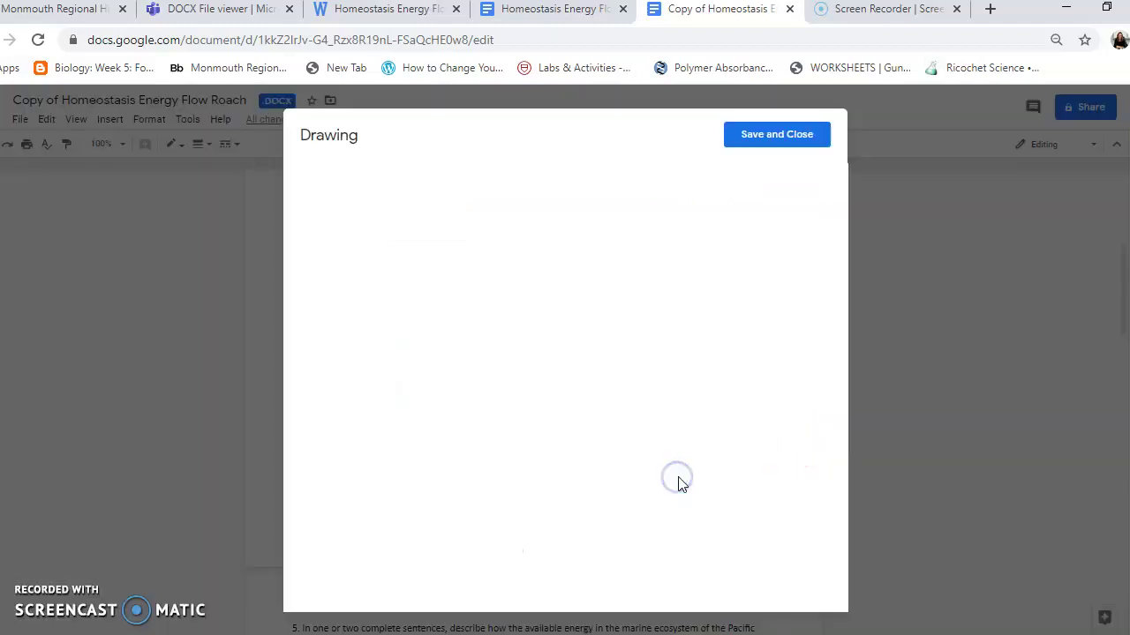
{"action": "left_click", "coordinate": [570, 409]}
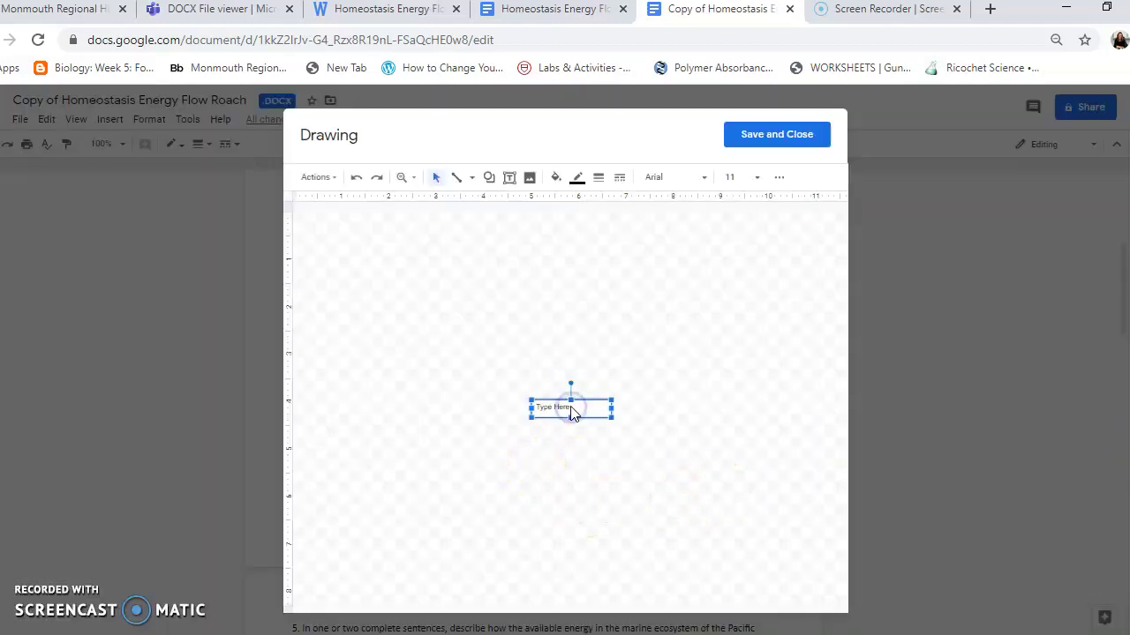
{"action": "key", "text": "Delete"}
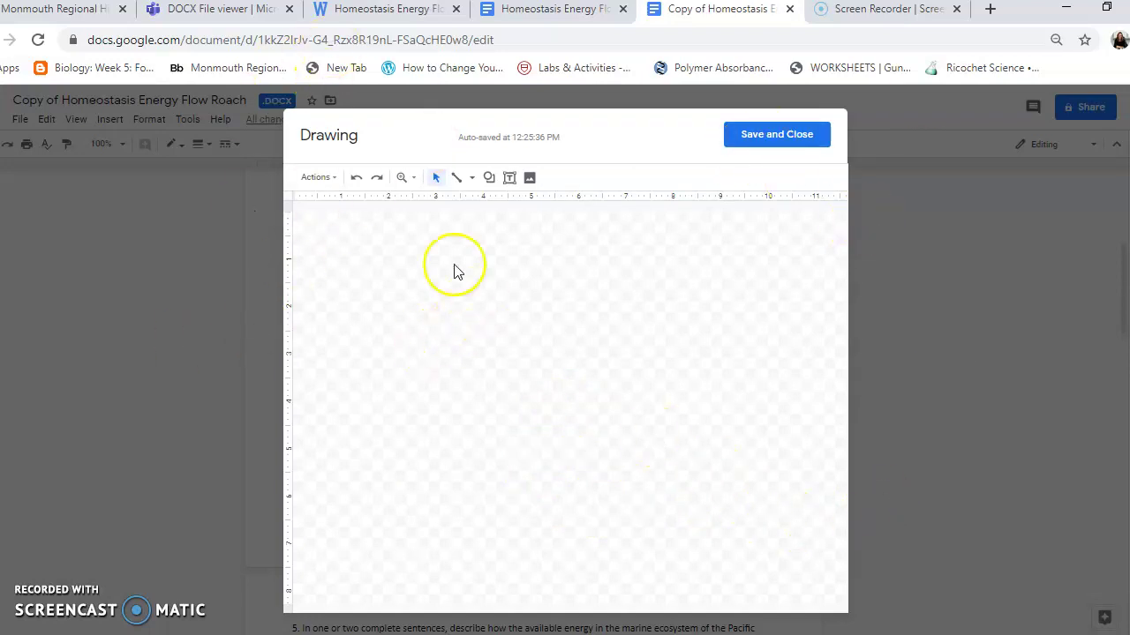
{"action": "left_click", "coordinate": [509, 178]}
{"action": "left_click_drag", "start_coordinate": [447, 400], "coordinate": [591, 430]}
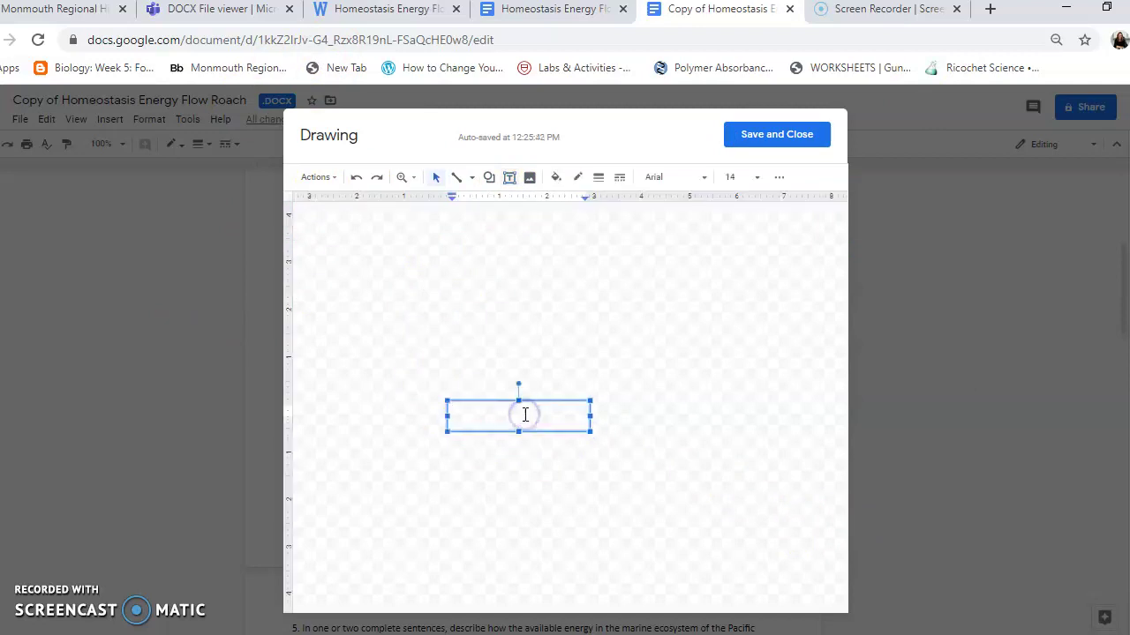
{"action": "type", "text": "Trees"}
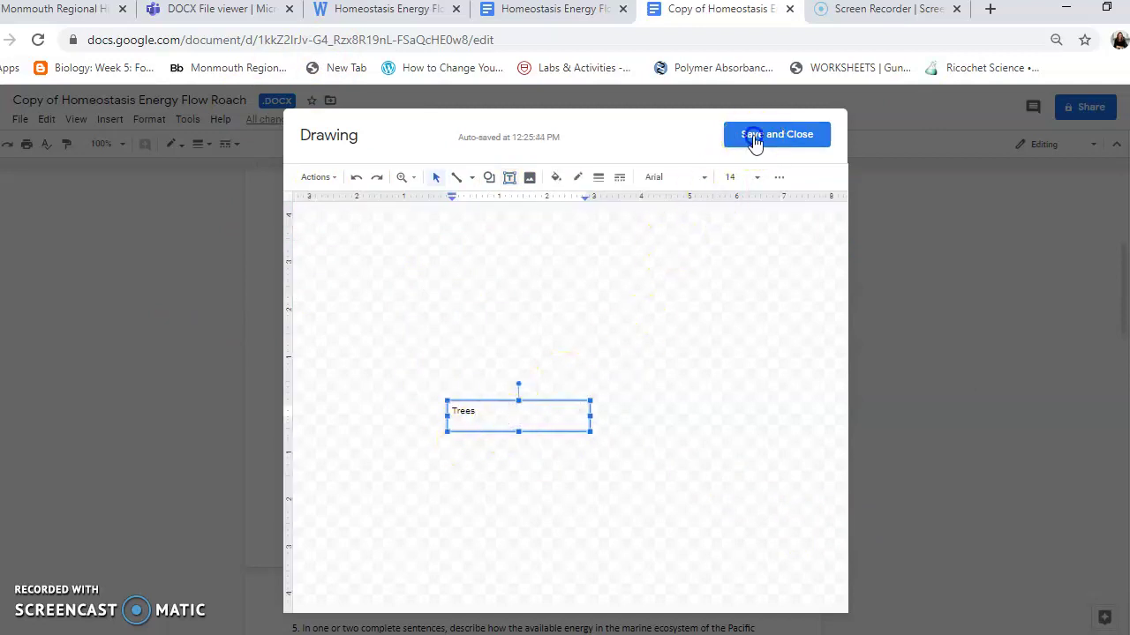
{"action": "left_click", "coordinate": [749, 138]}
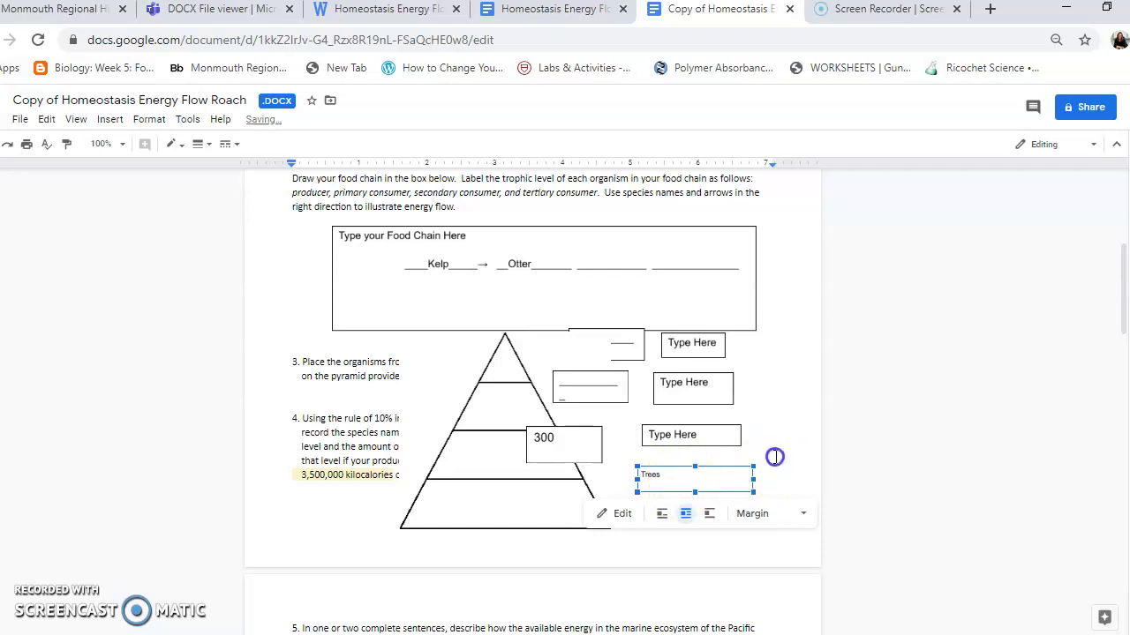
{"action": "left_click", "coordinate": [685, 433]}
Step: Label the next pyramid level 'Otter' and move the pyramid right behind the label boxes
{"action": "double_click", "coordinate": [690, 437]}
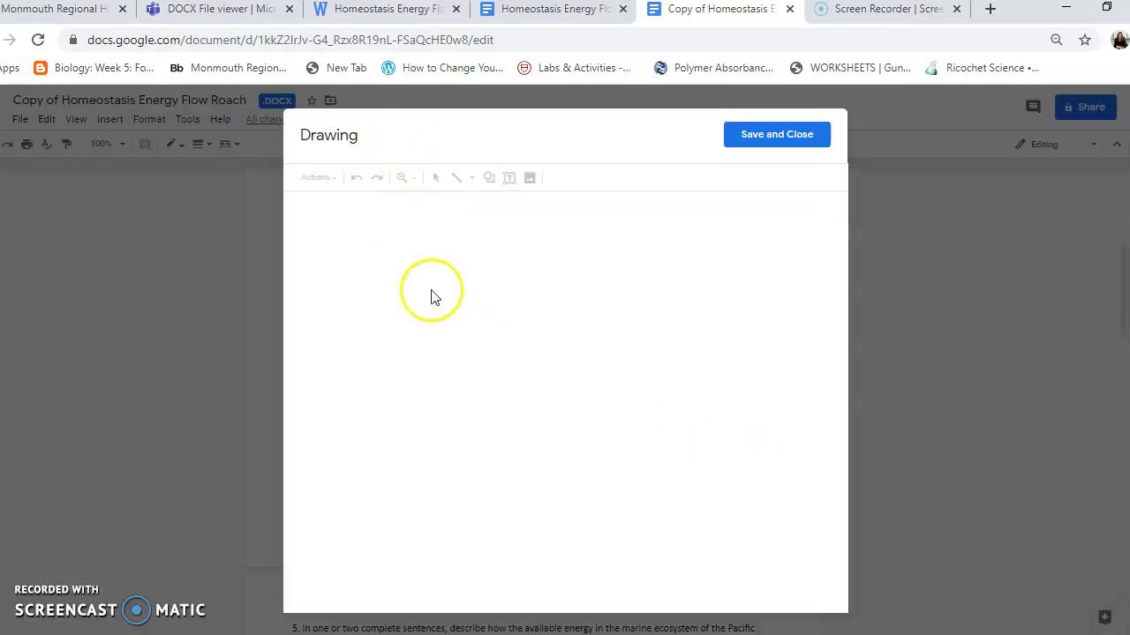
{"action": "left_click", "coordinate": [576, 409]}
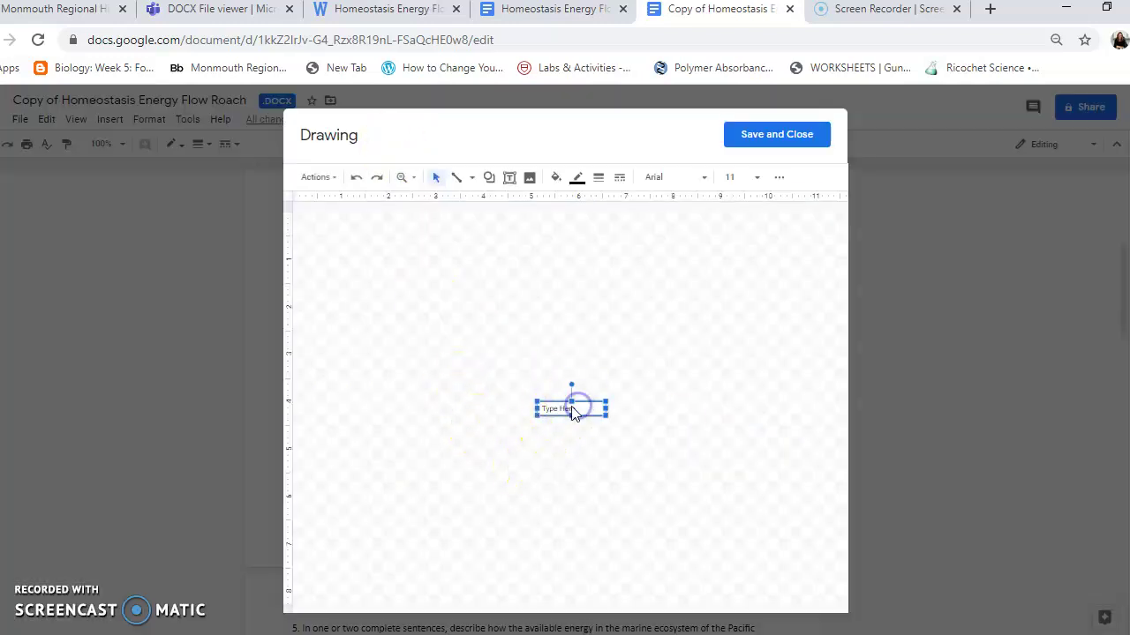
{"action": "left_click", "coordinate": [574, 411]}
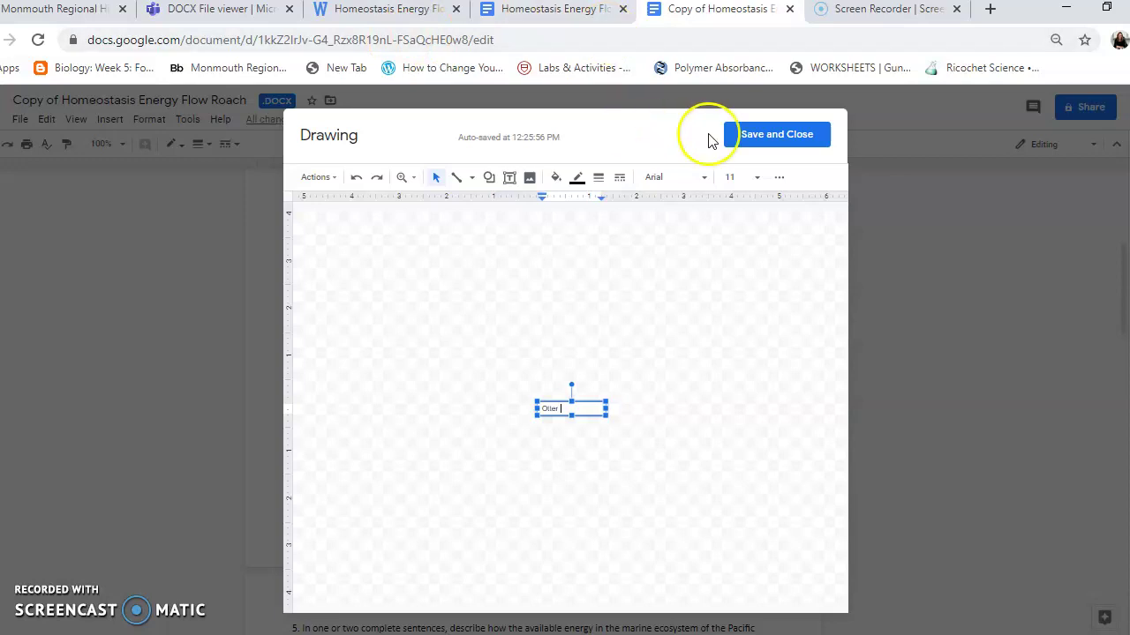
{"action": "left_click", "coordinate": [773, 138]}
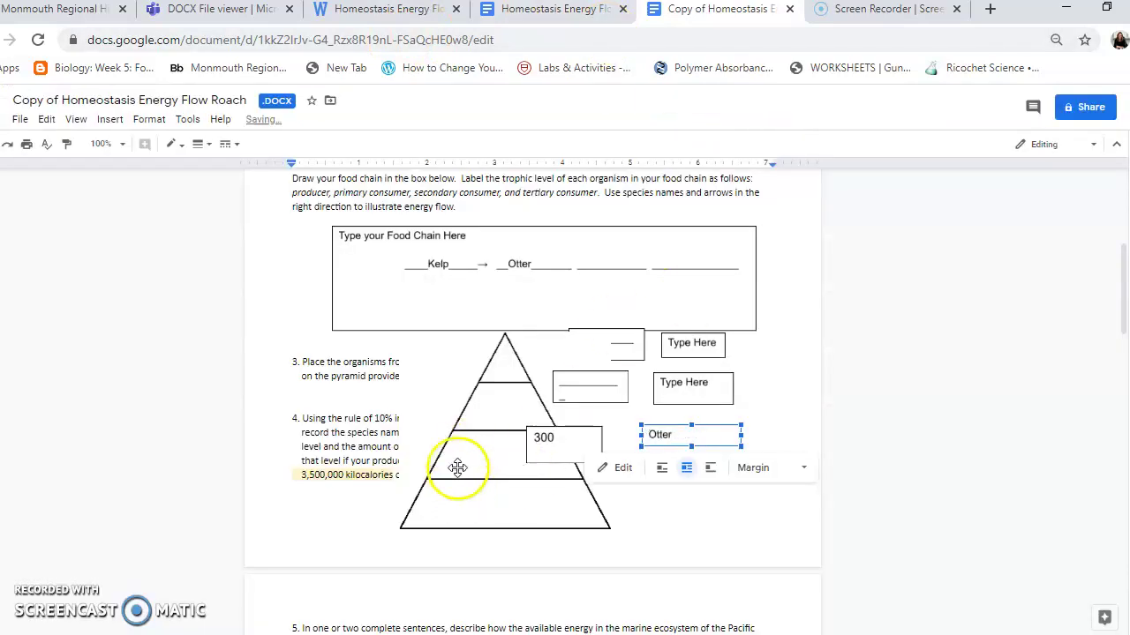
{"action": "left_click", "coordinate": [524, 432]}
{"action": "mouse_move", "coordinate": [523, 433]}
{"action": "left_mouse_down"}
{"action": "mouse_move", "coordinate": [615, 429]}
{"action": "mouse_move", "coordinate": [635, 444]}
{"action": "mouse_move", "coordinate": [633, 434]}
{"action": "left_mouse_up"}
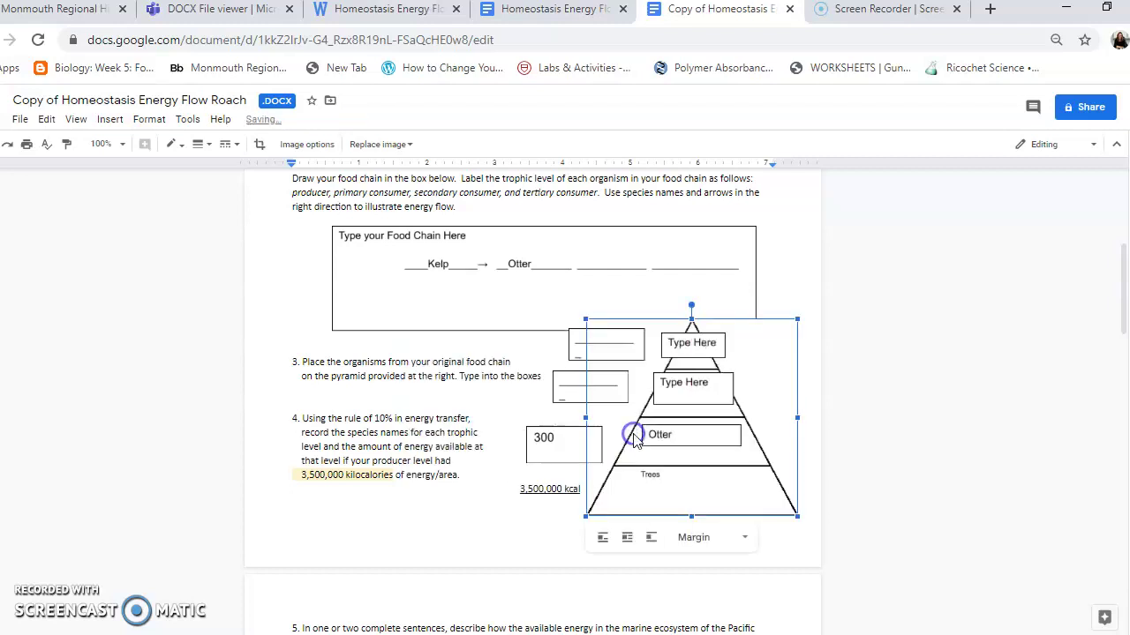
{"action": "left_click", "coordinate": [537, 536]}
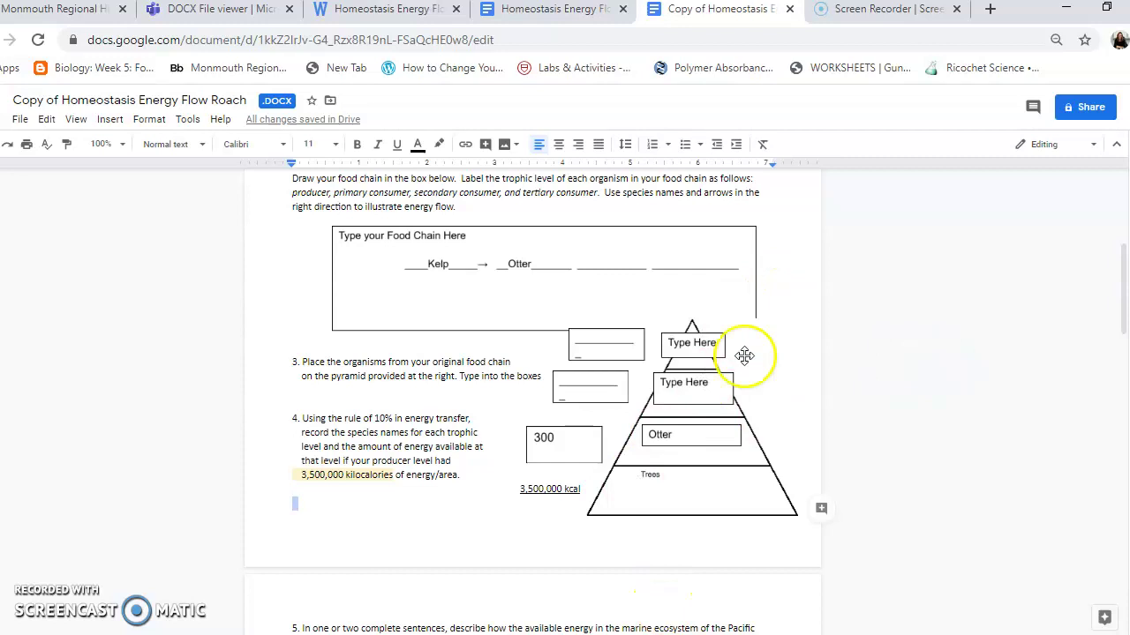
{"action": "scroll", "coordinate": [618, 476], "scroll_direction": "down", "scroll_amount": 5}
{"action": "scroll", "coordinate": [596, 484], "scroll_direction": "up", "scroll_amount": 2}
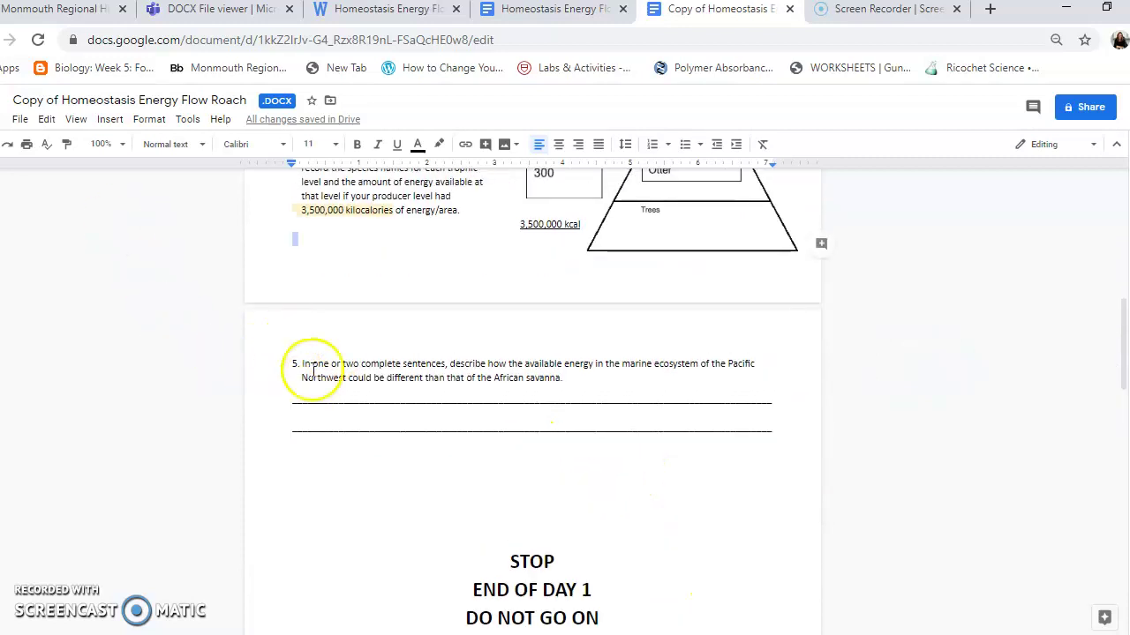
{"action": "left_click", "coordinate": [375, 408]}
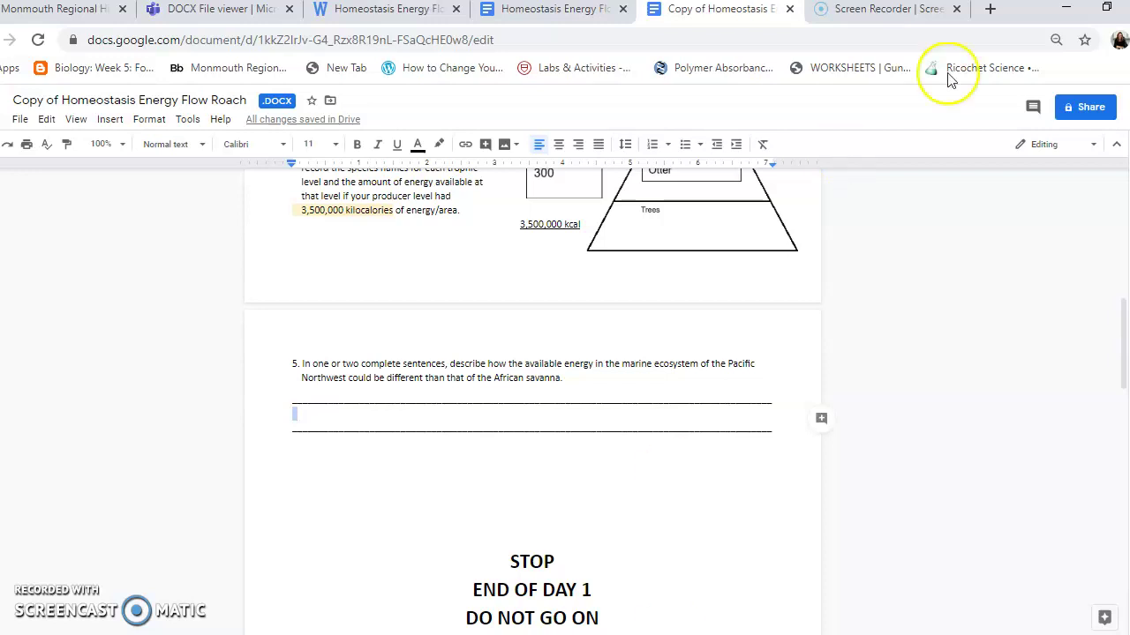
{"action": "scroll", "coordinate": [816, 371], "scroll_direction": "up", "scroll_amount": 10}
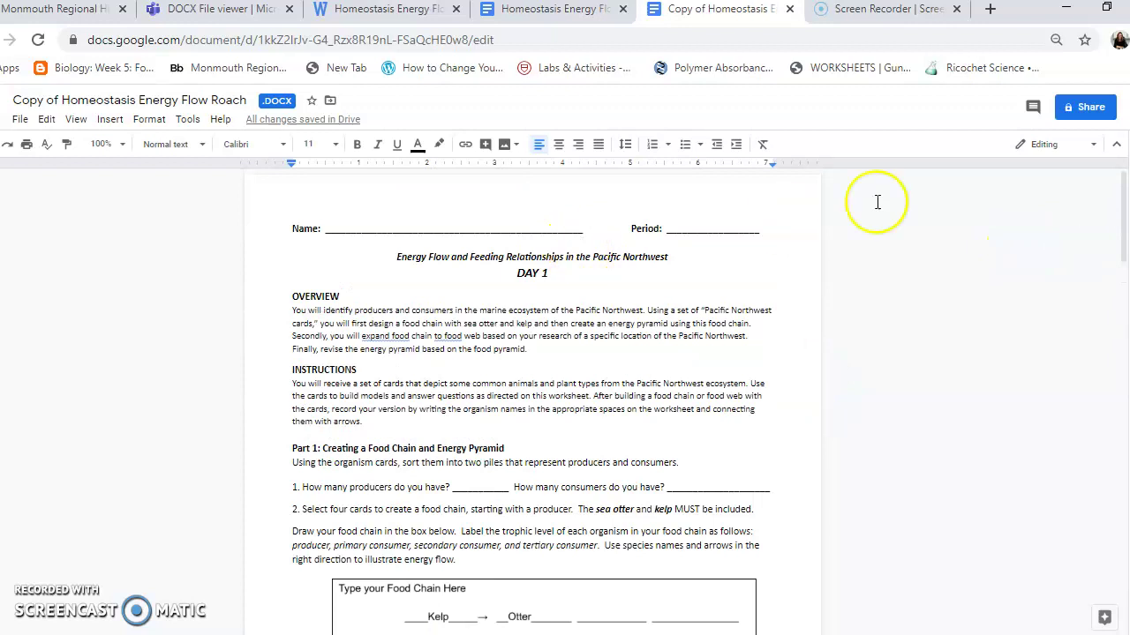
Step: Add the three teachers as people in the worksheet copy's Share dialog and send the invitations
{"action": "left_click", "coordinate": [1088, 111]}
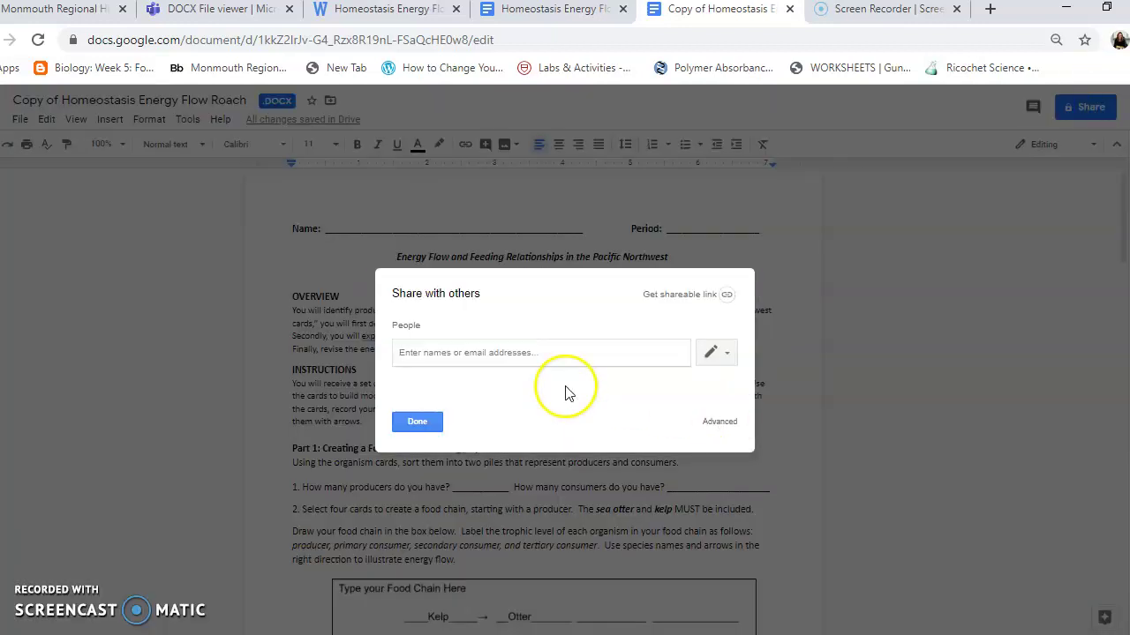
{"action": "type", "text": "jac"}
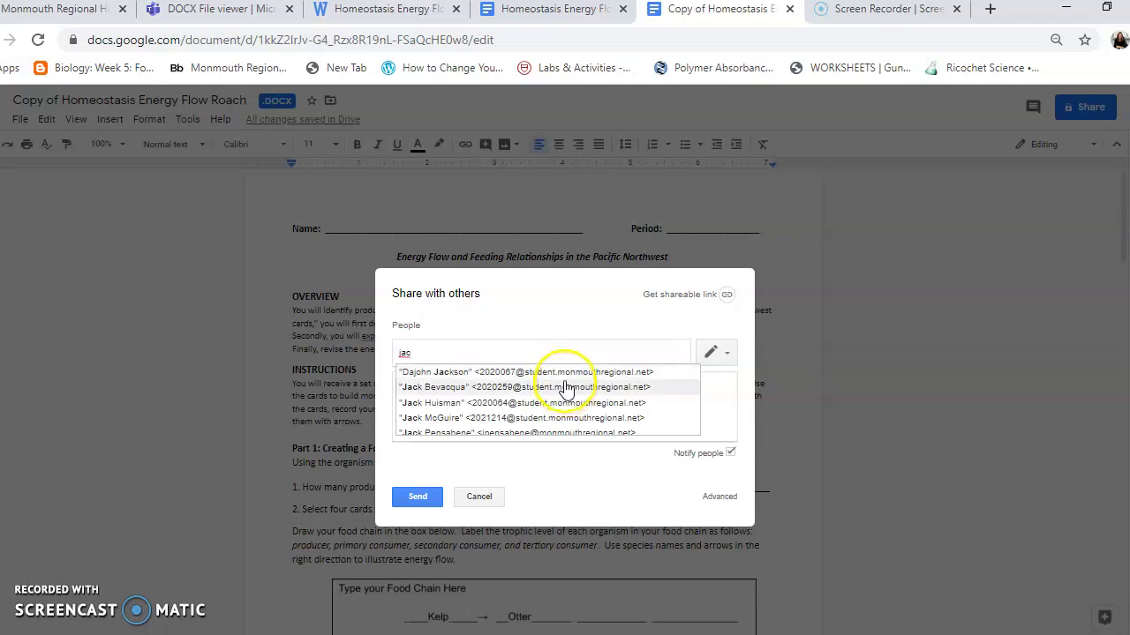
{"action": "type", "text": "quelin"}
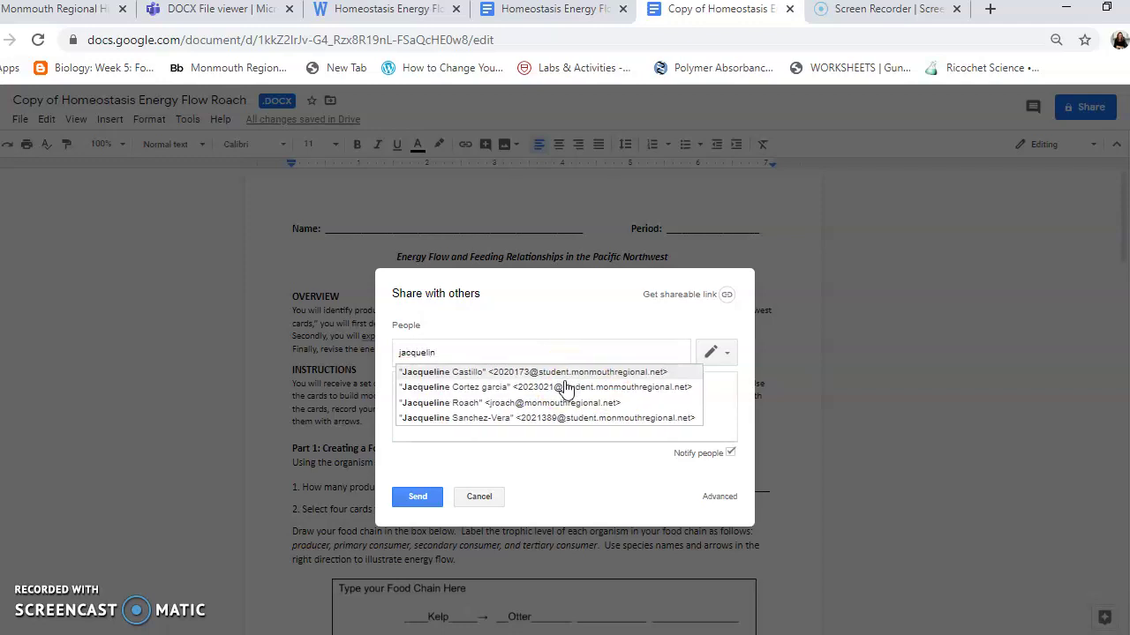
{"action": "left_click", "coordinate": [512, 403]}
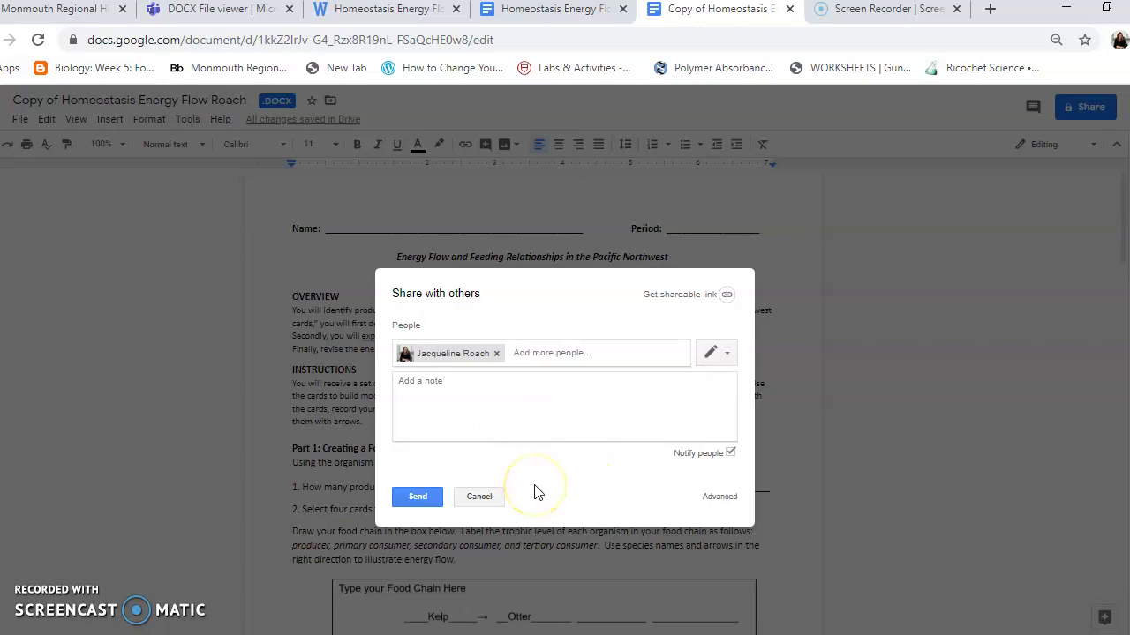
{"action": "type", "text": "nic"}
{"action": "key", "text": "BackSpace"}
{"action": "key", "text": "BackSpace"}
{"action": "key", "text": "BackSpace"}
{"action": "type", "text": "kulk"}
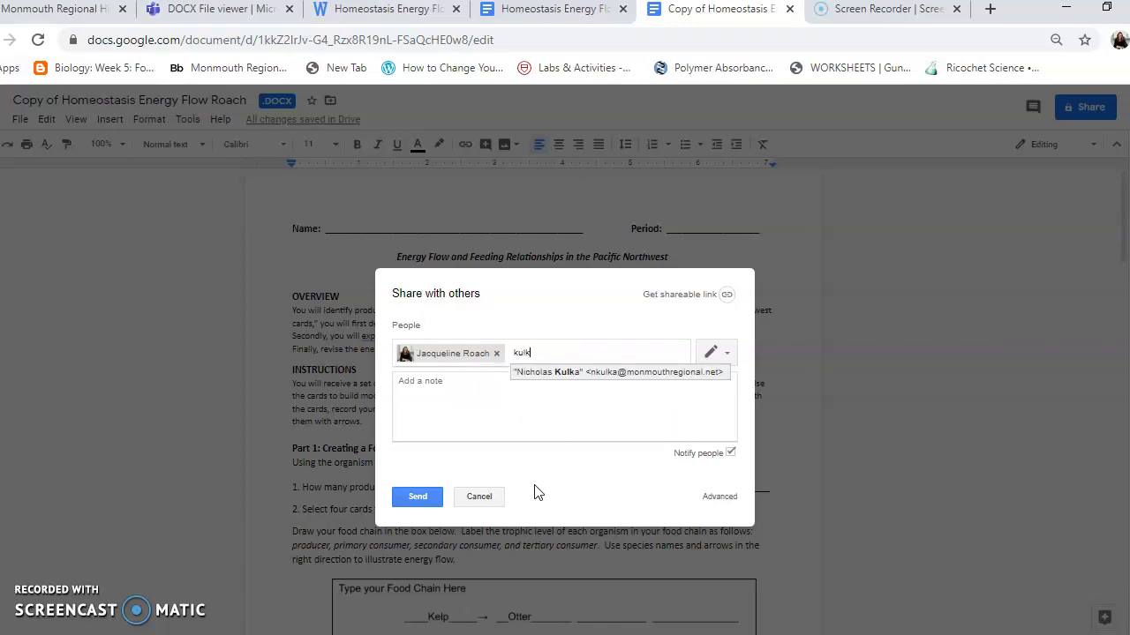
{"action": "left_click", "coordinate": [537, 372]}
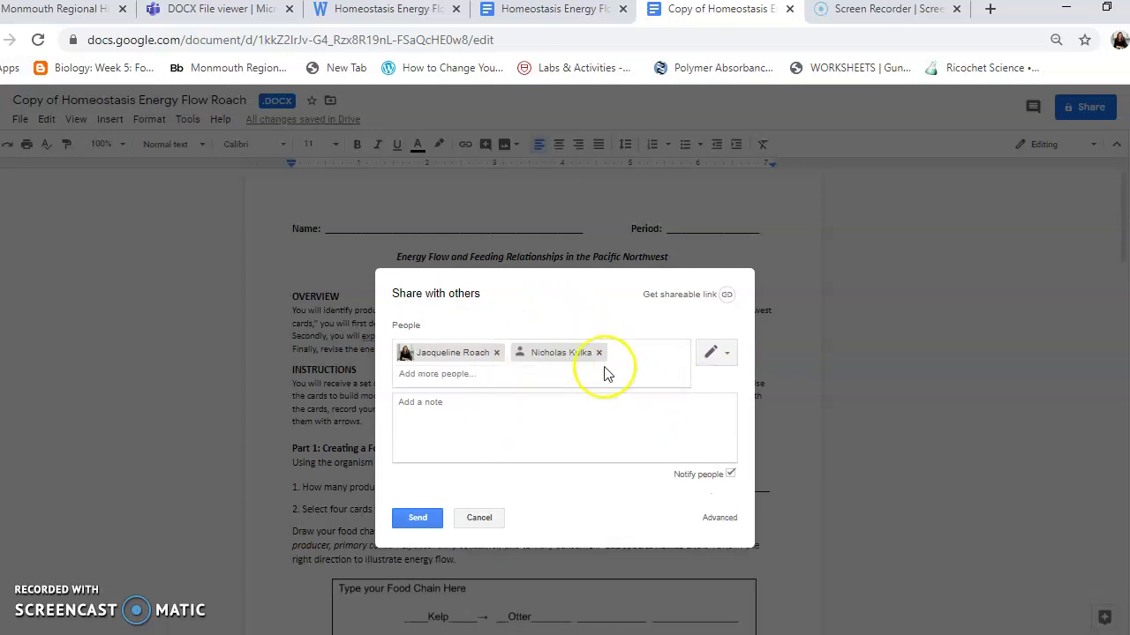
{"action": "type", "text": "rod"}
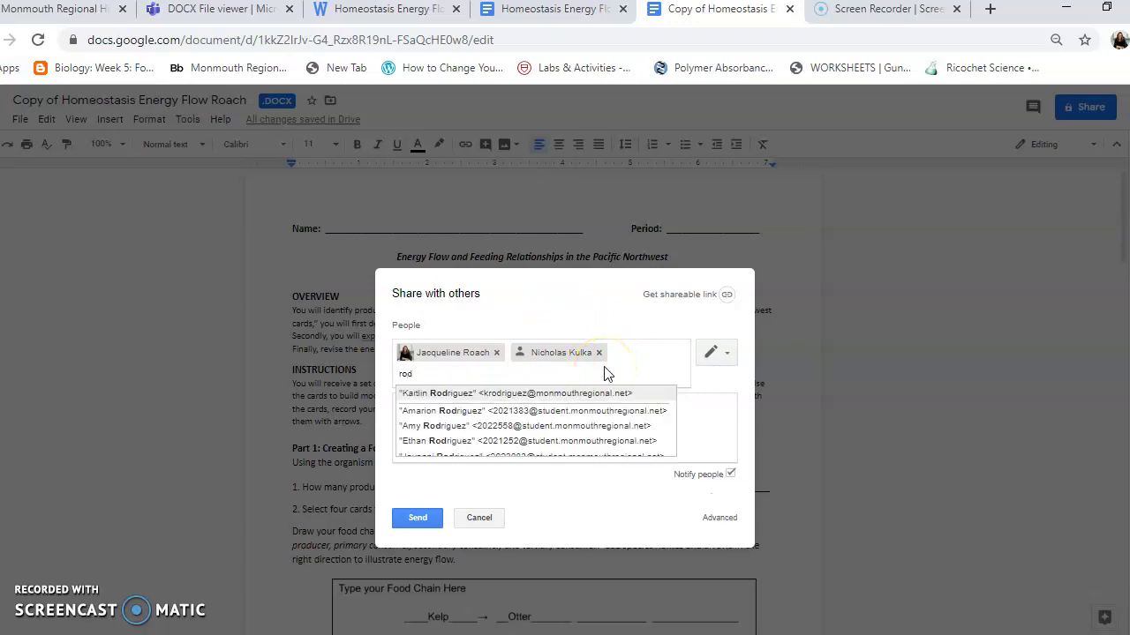
{"action": "left_click", "coordinate": [537, 393]}
{"action": "left_click", "coordinate": [426, 518]}
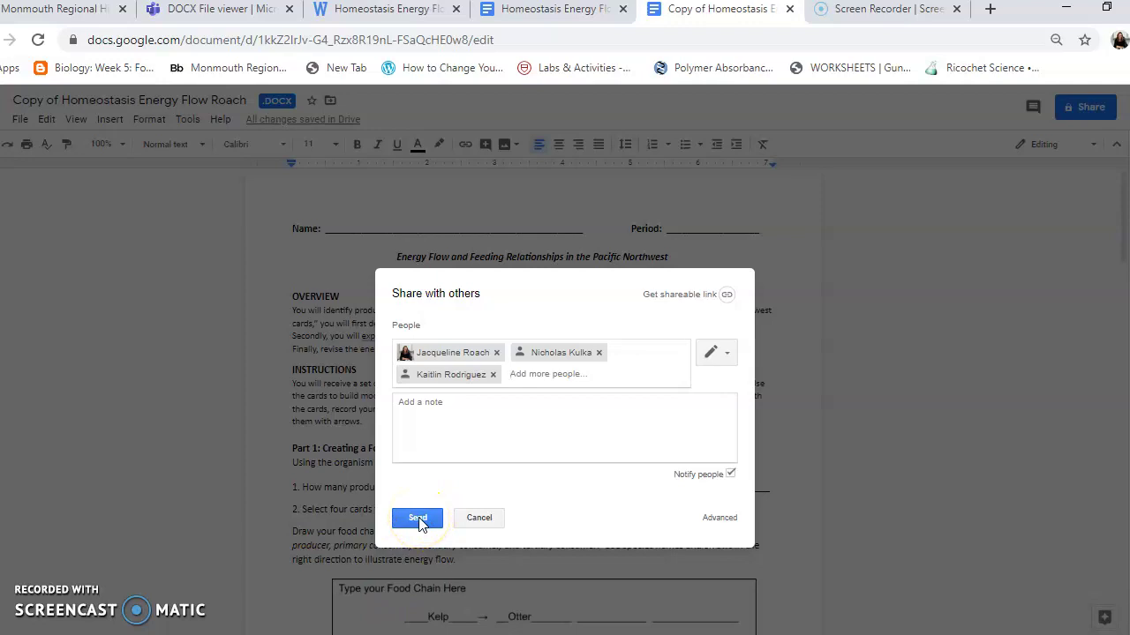
{"action": "left_click", "coordinate": [420, 519]}
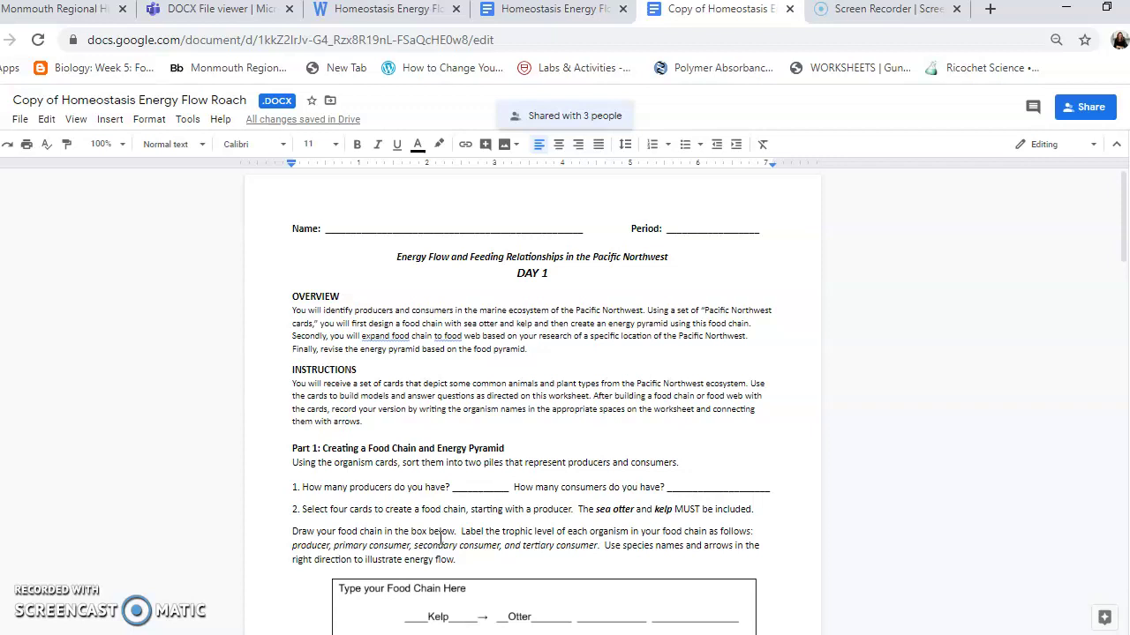
{"action": "scroll", "coordinate": [617, 330], "scroll_direction": "down", "scroll_amount": 8}
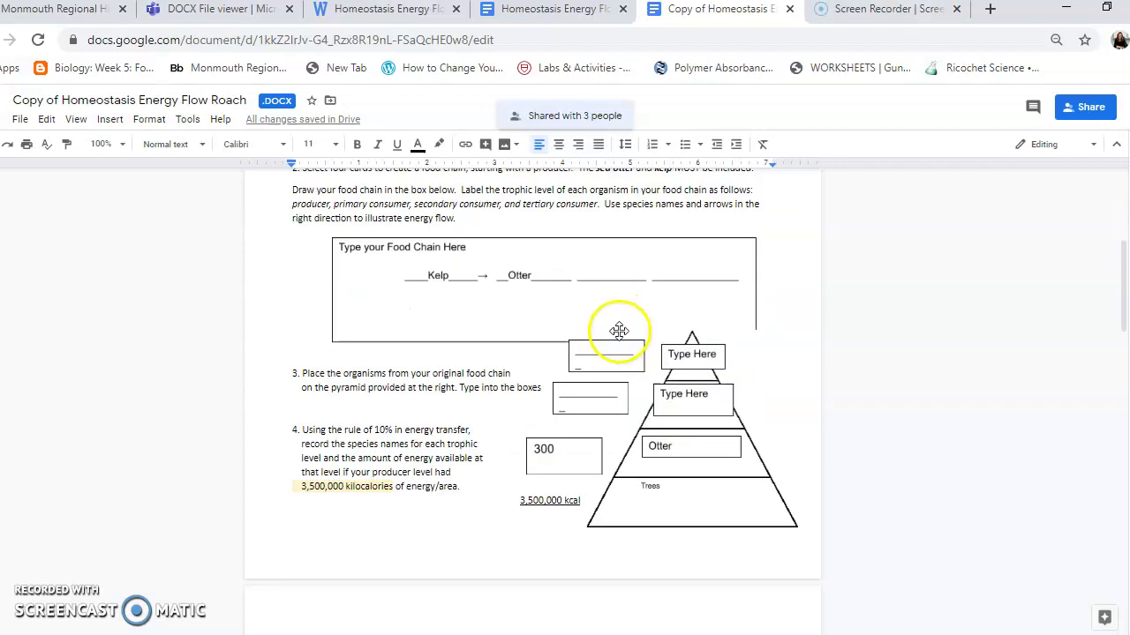
{"action": "scroll", "coordinate": [635, 330], "scroll_direction": "down", "scroll_amount": 10}
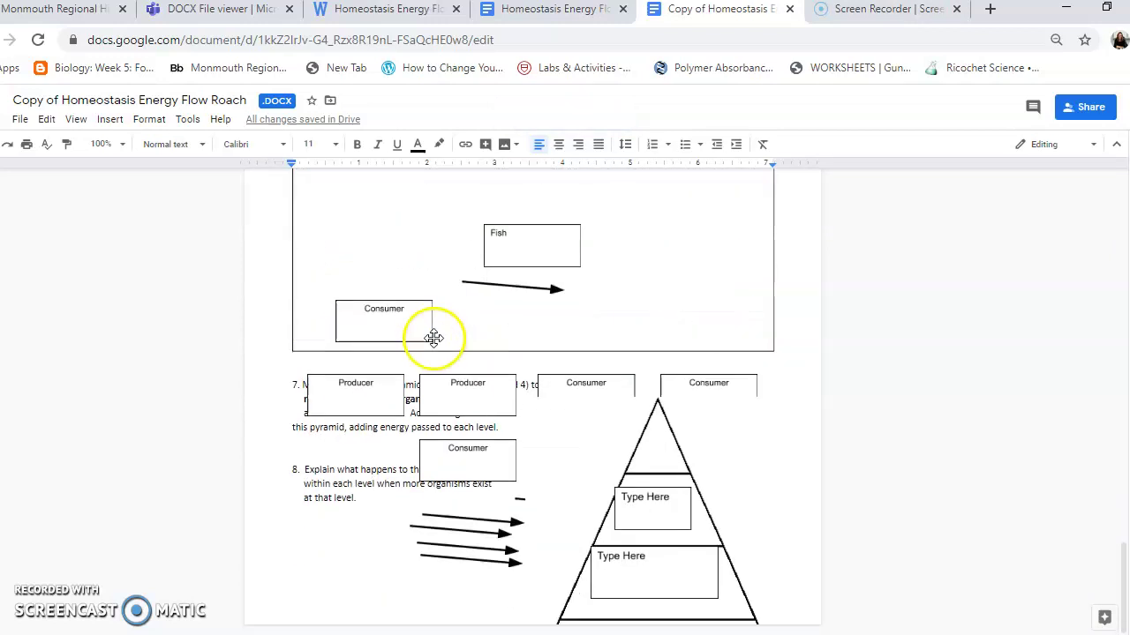
{"action": "scroll", "coordinate": [431, 340], "scroll_direction": "down", "scroll_amount": 3}
{"action": "scroll", "coordinate": [430, 371], "scroll_direction": "up", "scroll_amount": 4}
{"action": "scroll", "coordinate": [429, 371], "scroll_direction": "down", "scroll_amount": 4}
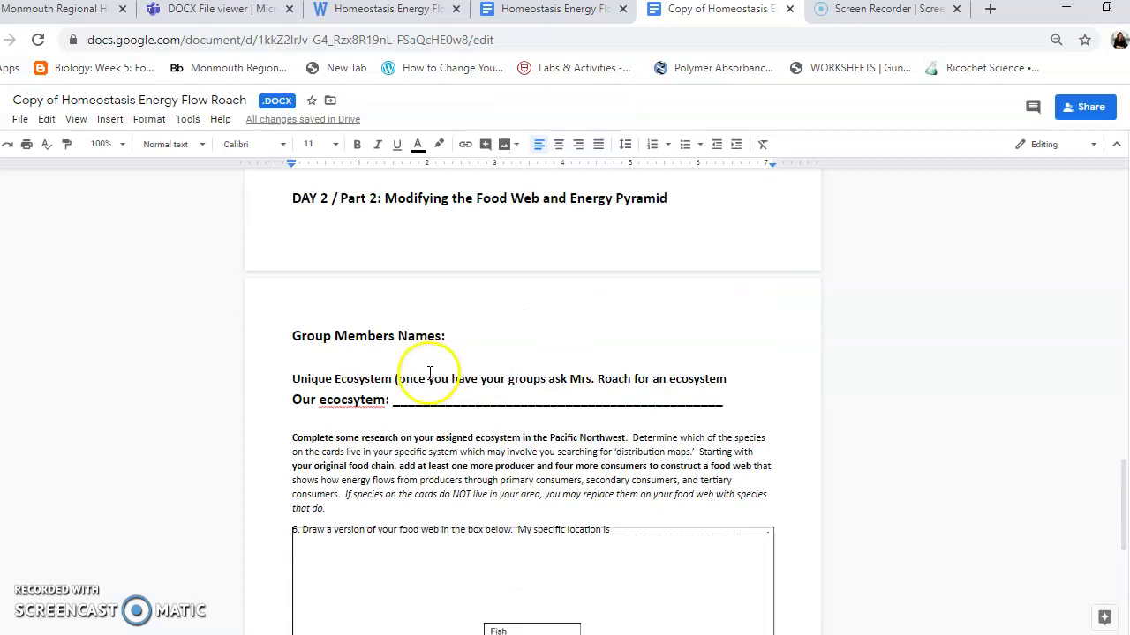
{"action": "scroll", "coordinate": [402, 388], "scroll_direction": "up", "scroll_amount": 10}
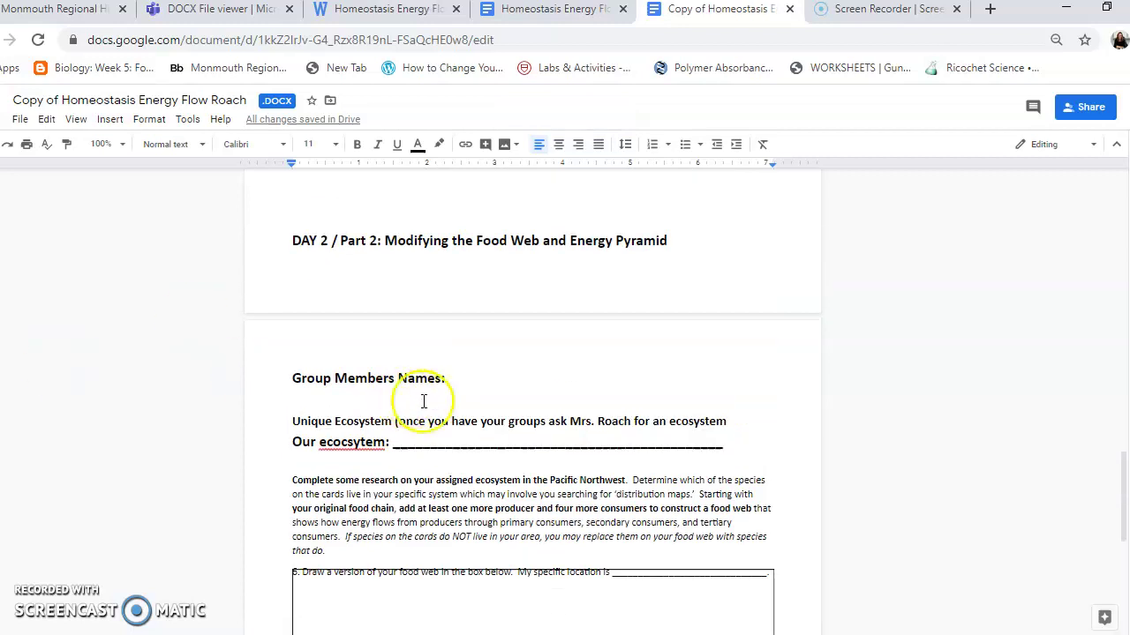
{"action": "scroll", "coordinate": [367, 393], "scroll_direction": "up", "scroll_amount": 15}
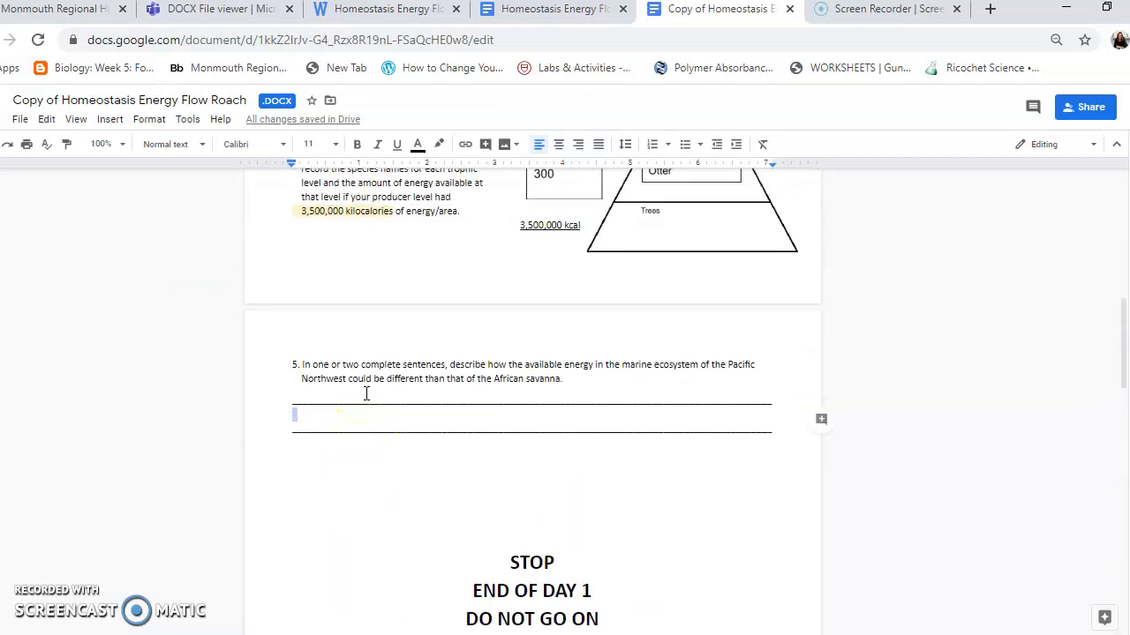
{"action": "scroll", "coordinate": [364, 395], "scroll_direction": "down", "scroll_amount": 2}
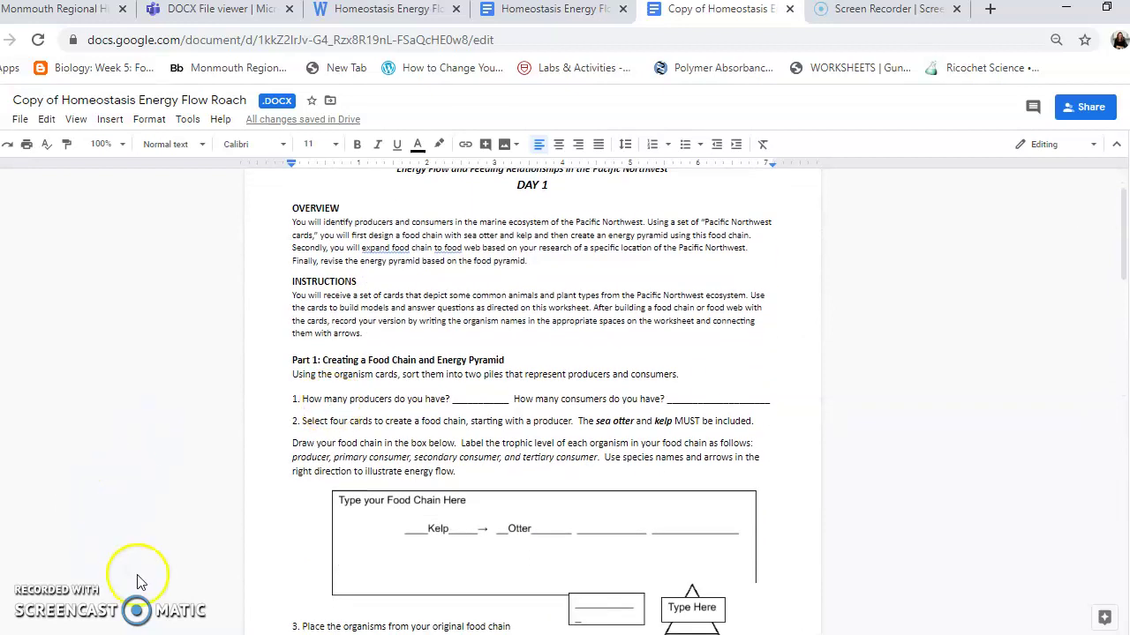